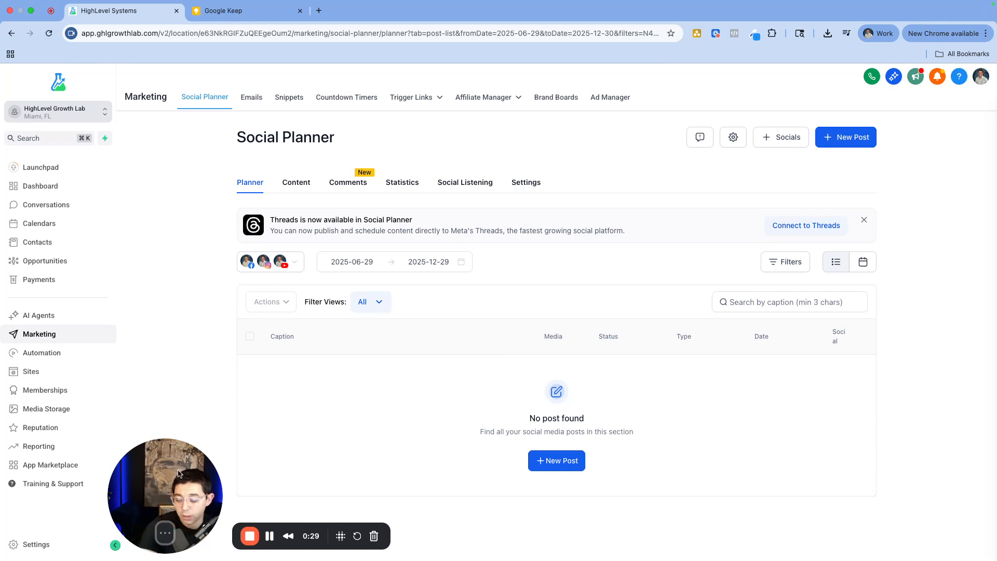
pyautogui.moveTo(179, 474); pyautogui.dragTo(209, 460)
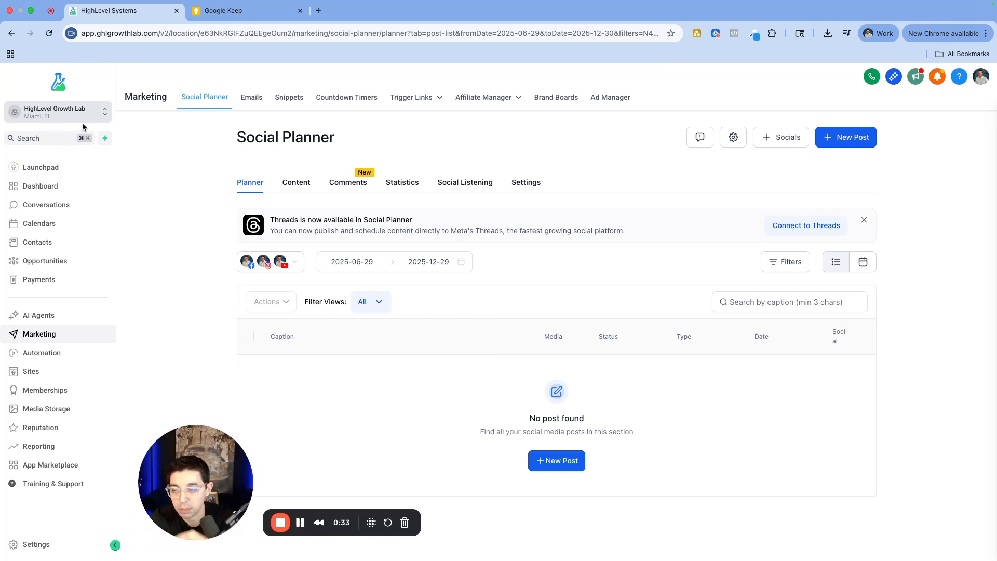
pyautogui.click(44, 335)
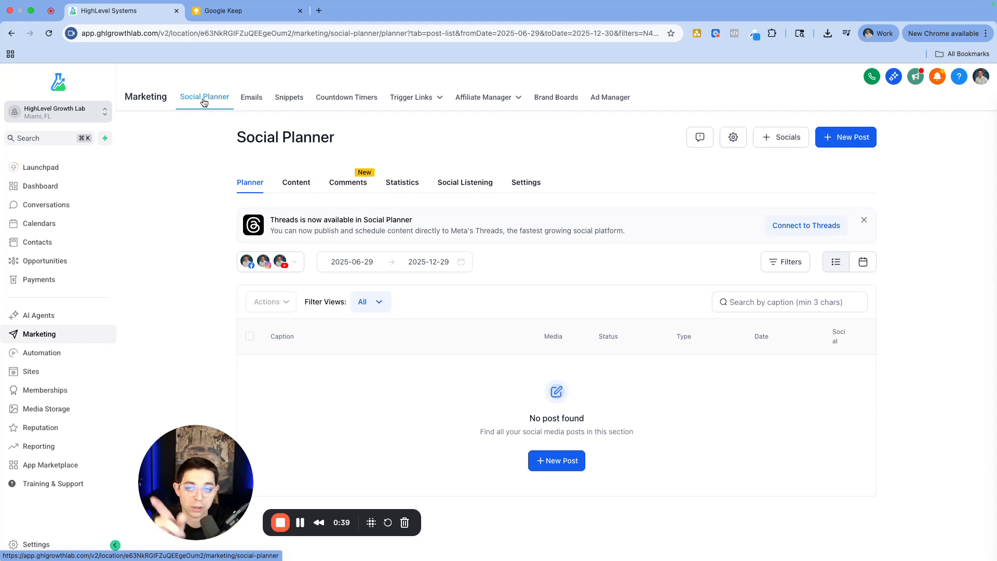
pyautogui.moveTo(198, 472); pyautogui.dragTo(74, 452)
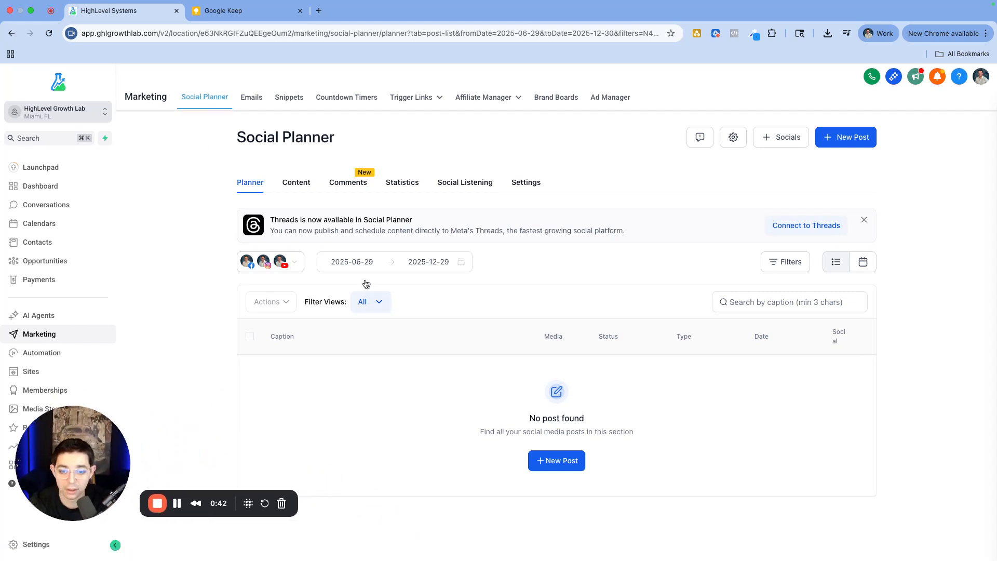
# Review the connected social accounts and the platforms available for connecting a new one.
pyautogui.click(296, 262)
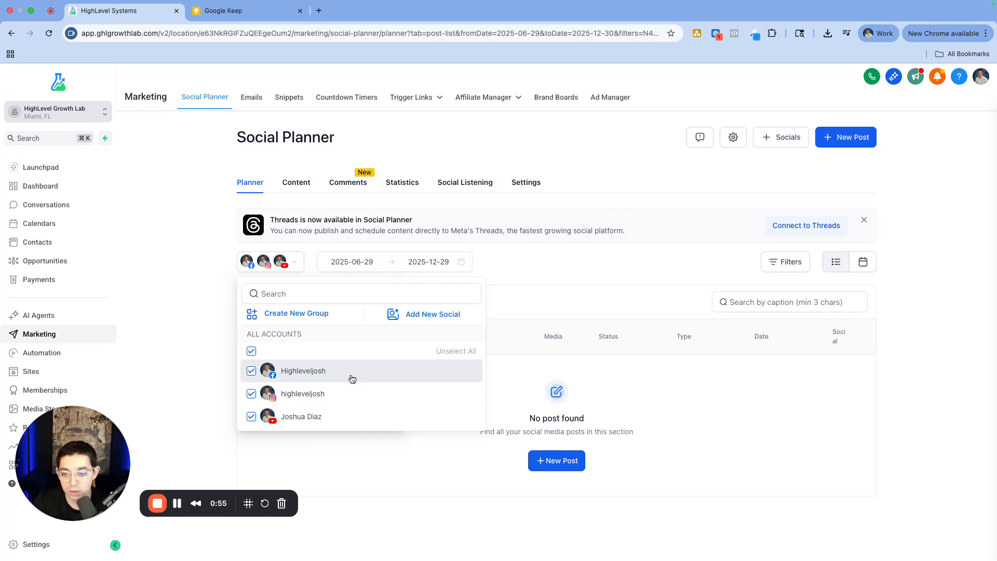
pyautogui.click(429, 313)
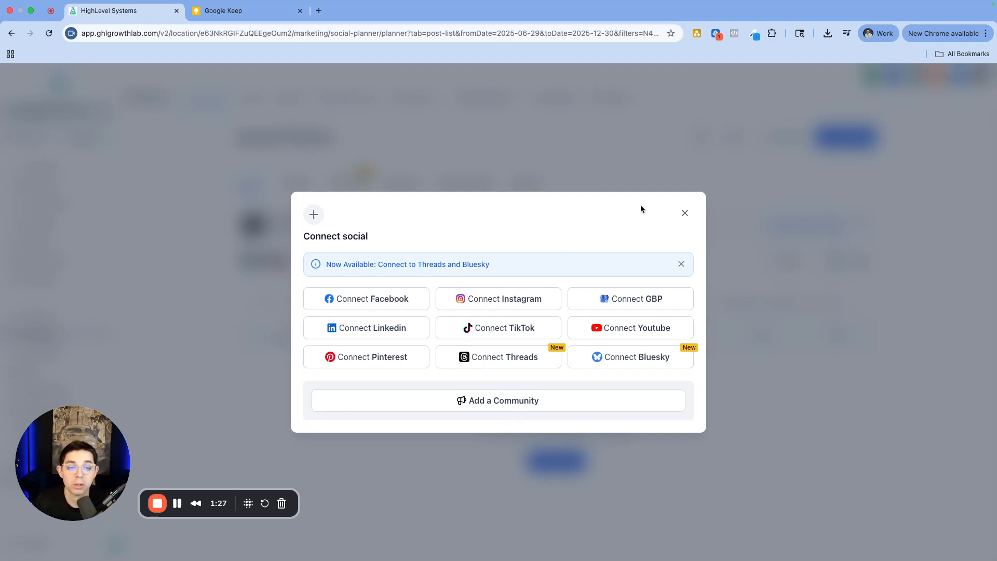
pyautogui.click(684, 213)
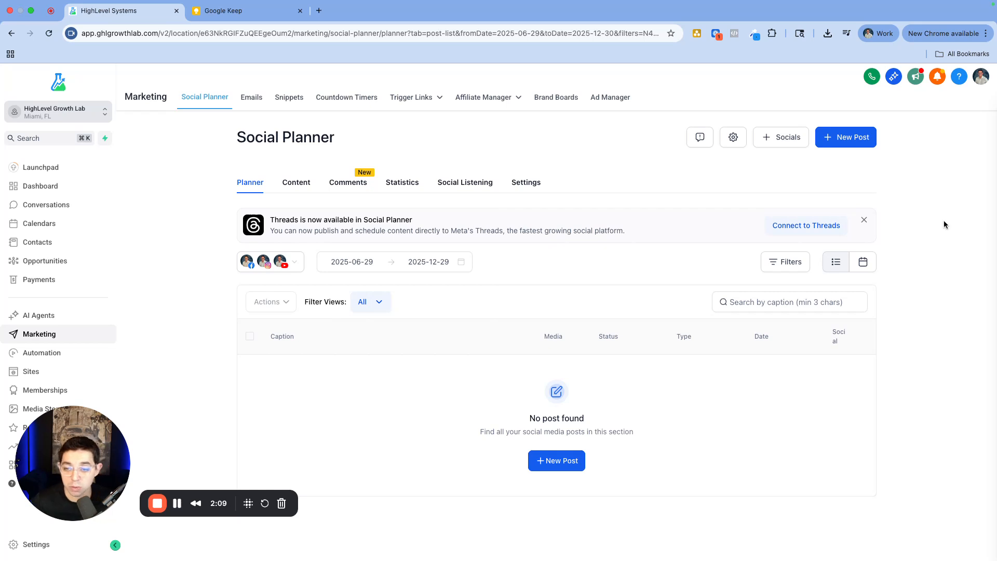
# Look through the Social Planner's content section, including the CSV and Approval views, and return to the planner.
pyautogui.click(294, 184)
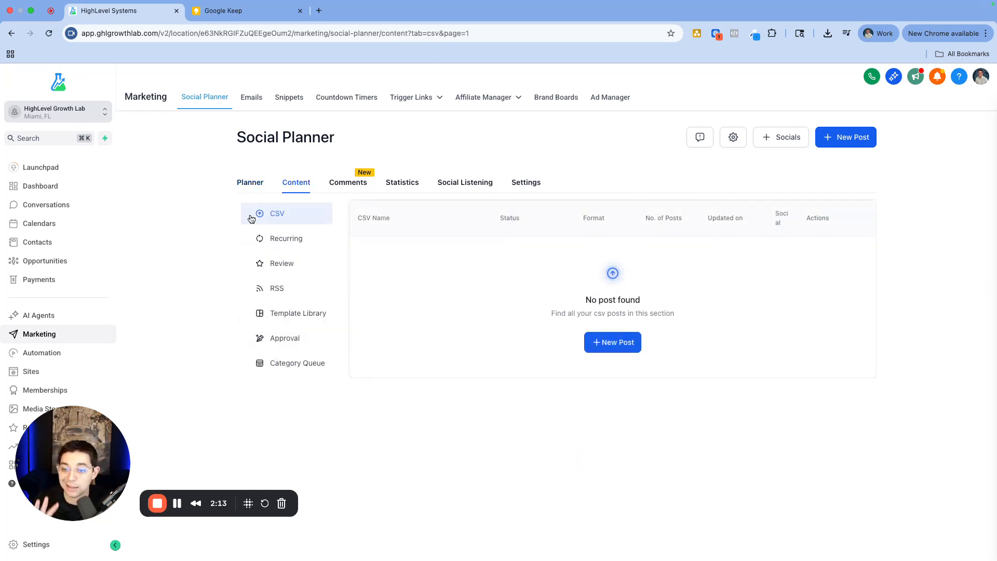
pyautogui.click(297, 348)
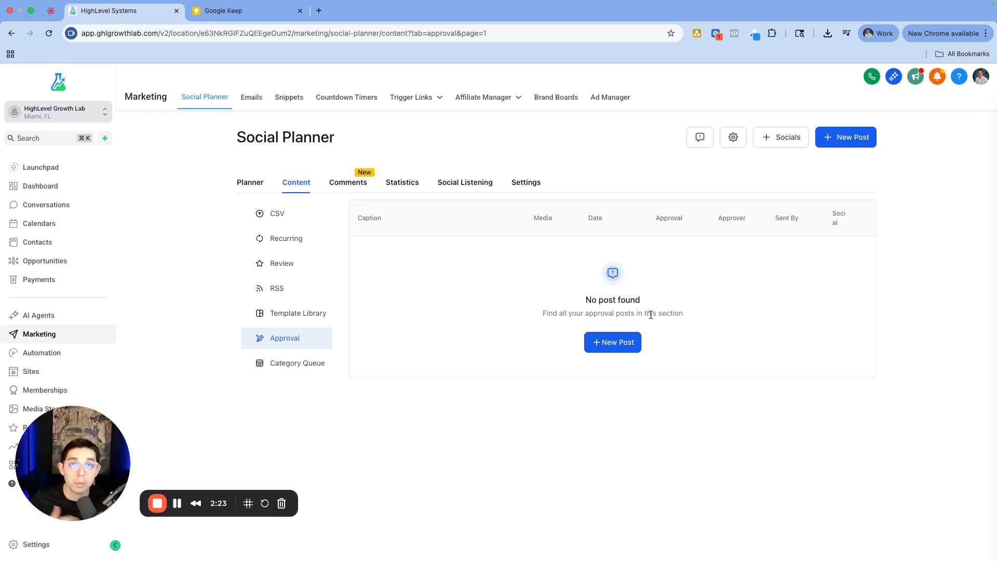
pyautogui.click(248, 184)
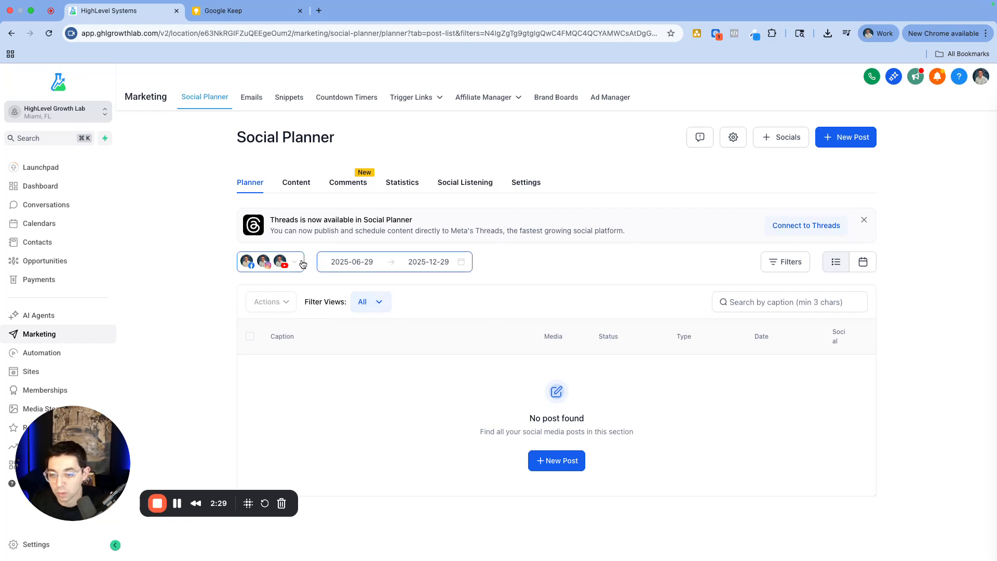
# Start connecting a new TikTok account to the Social Planner with the Individual account type.
pyautogui.click(249, 265)
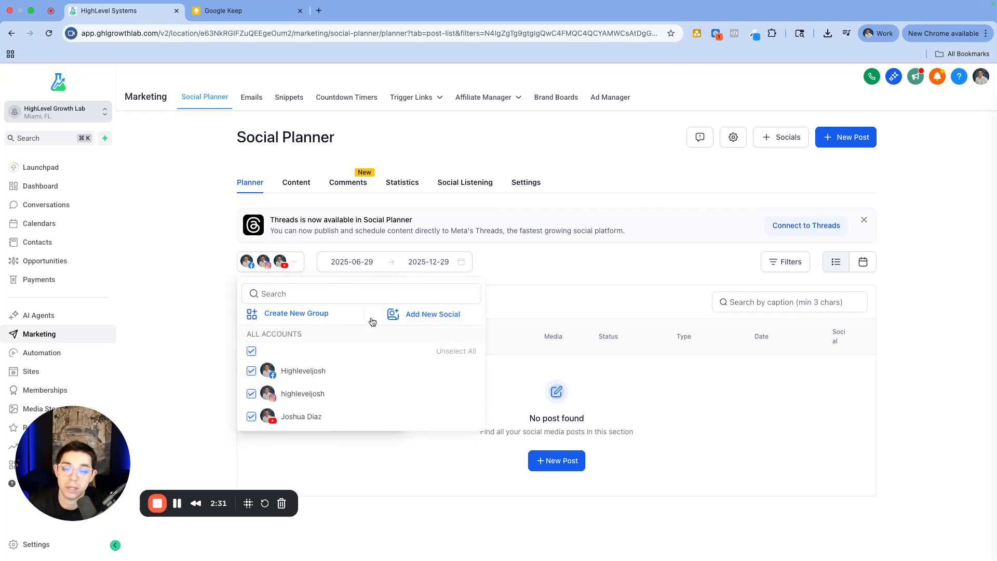
pyautogui.click(448, 314)
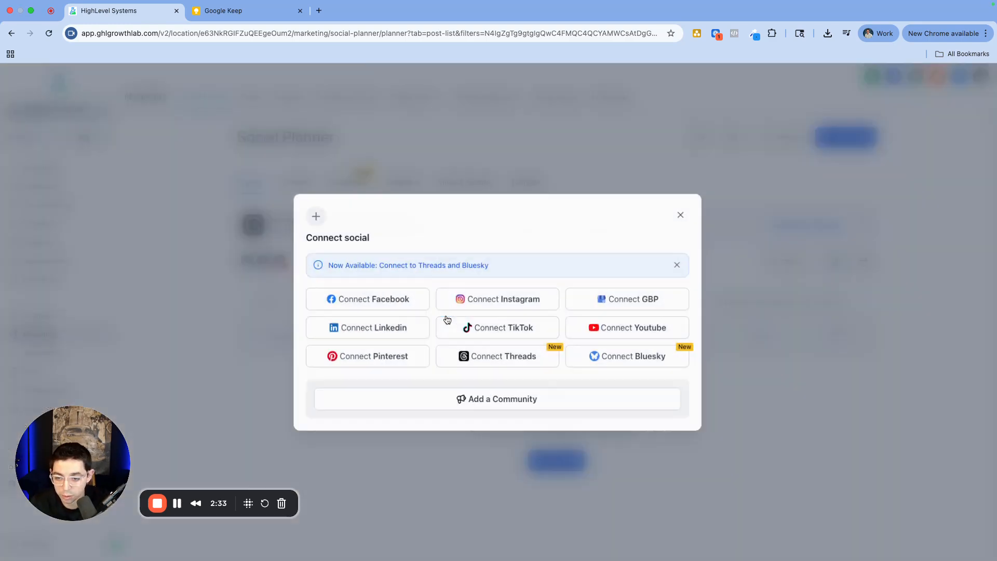
pyautogui.click(484, 328)
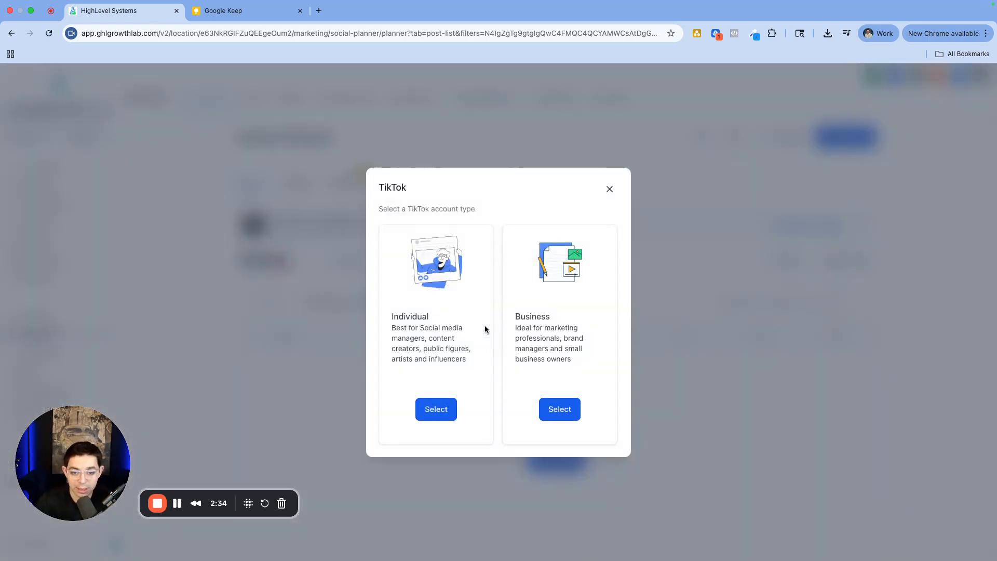
pyautogui.click(435, 410)
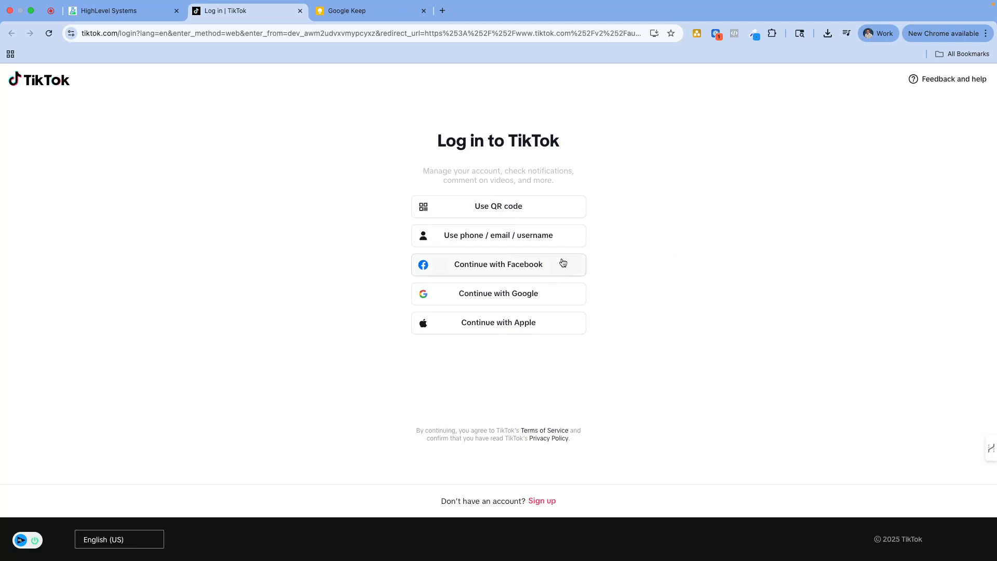
# Choose TikTok's email or username login and authorize Lead Connector to access the account with all listed permissions.
pyautogui.click(545, 234)
pyautogui.click(552, 166)
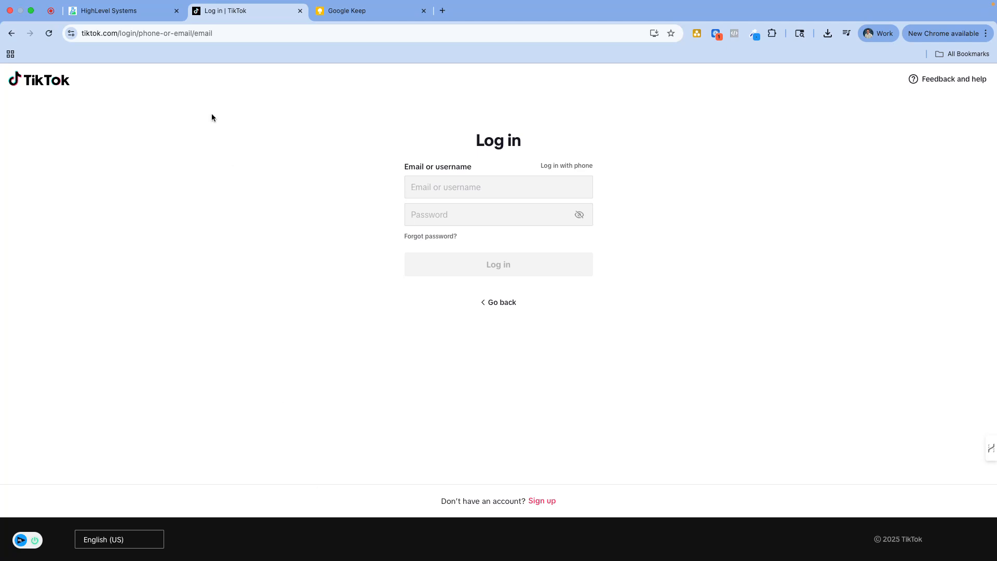
pyautogui.click(105, 15)
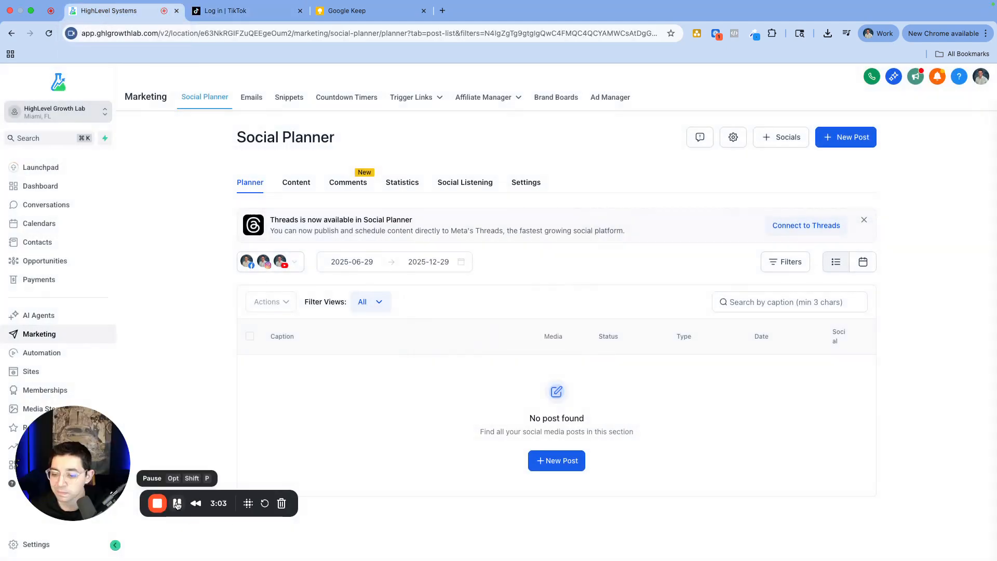
pyautogui.click(234, 10)
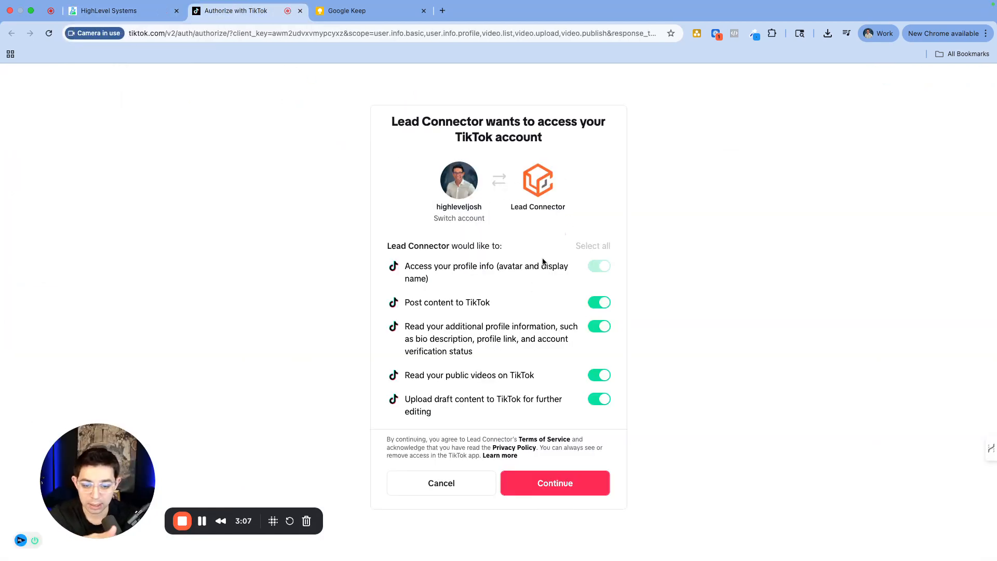
pyautogui.click(579, 488)
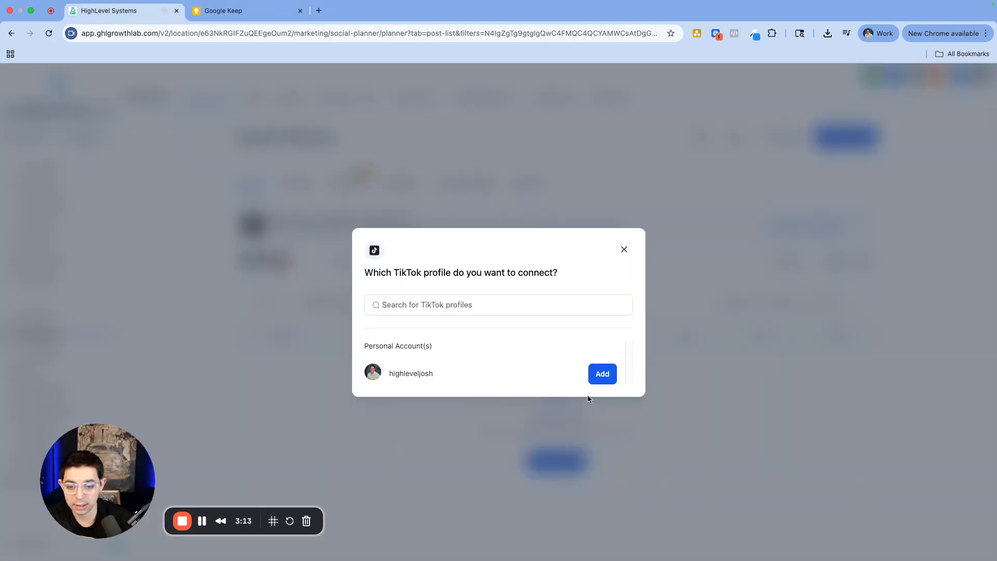
# Add the personal TikTok profile to the Social Planner and check the list of connected accounts.
pyautogui.click(602, 374)
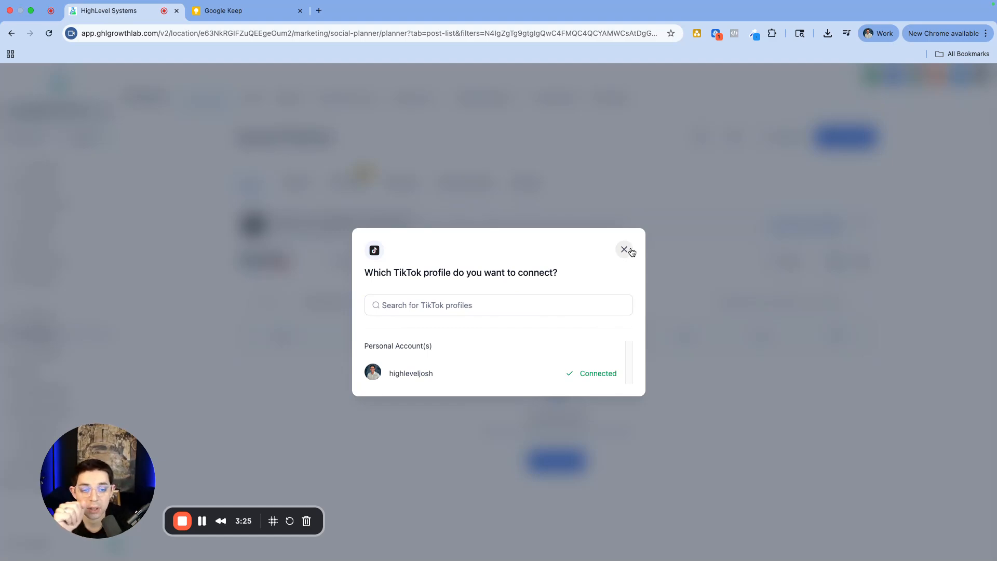
pyautogui.click(625, 250)
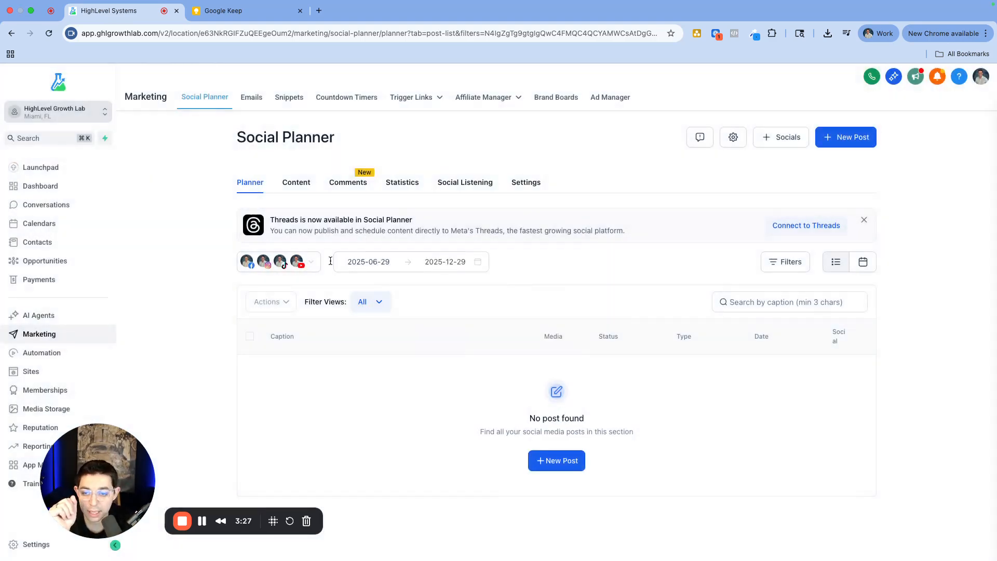
pyautogui.click(270, 261)
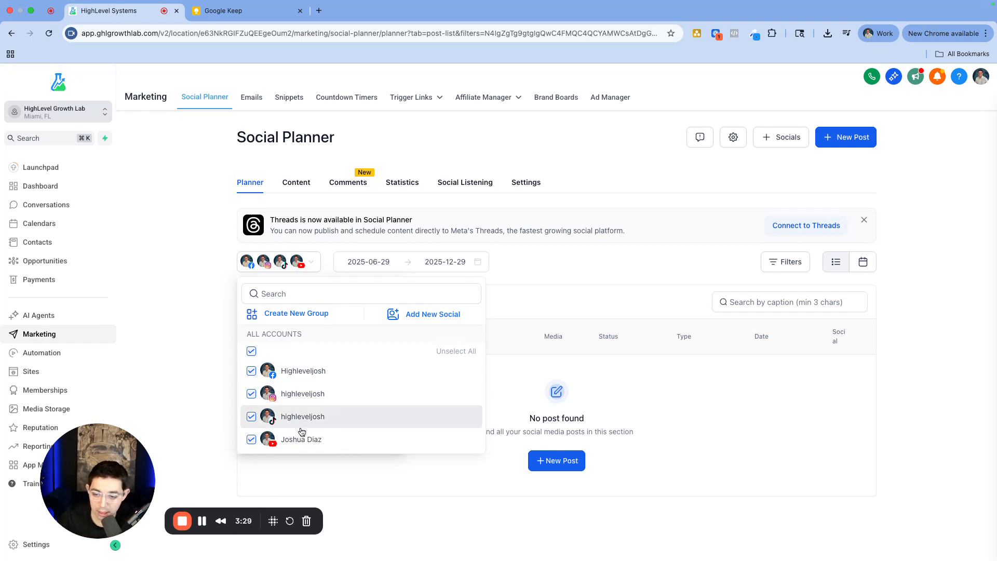
pyautogui.click(912, 317)
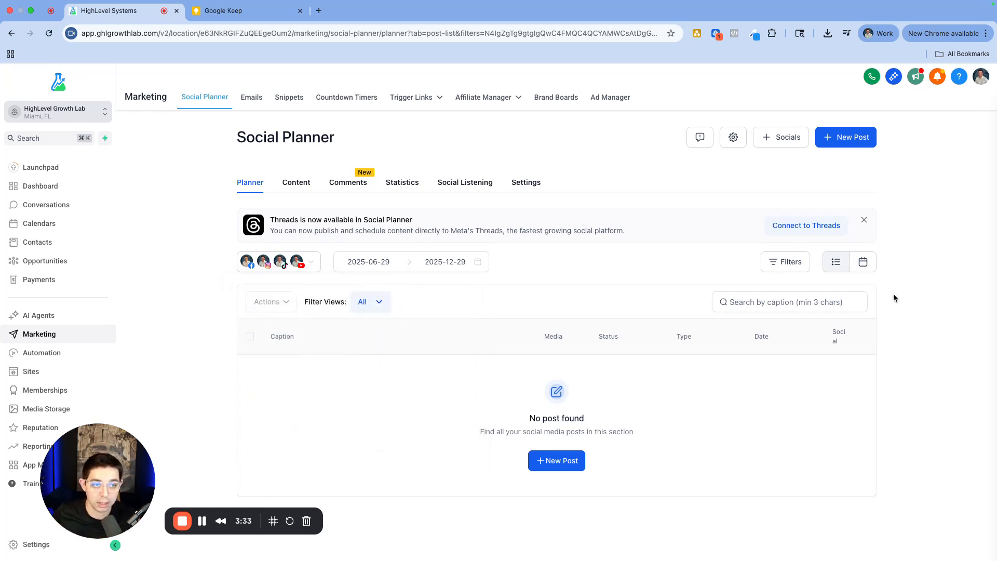
# Create a new social post from scratch and select all connected accounts as its destinations.
pyautogui.click(848, 137)
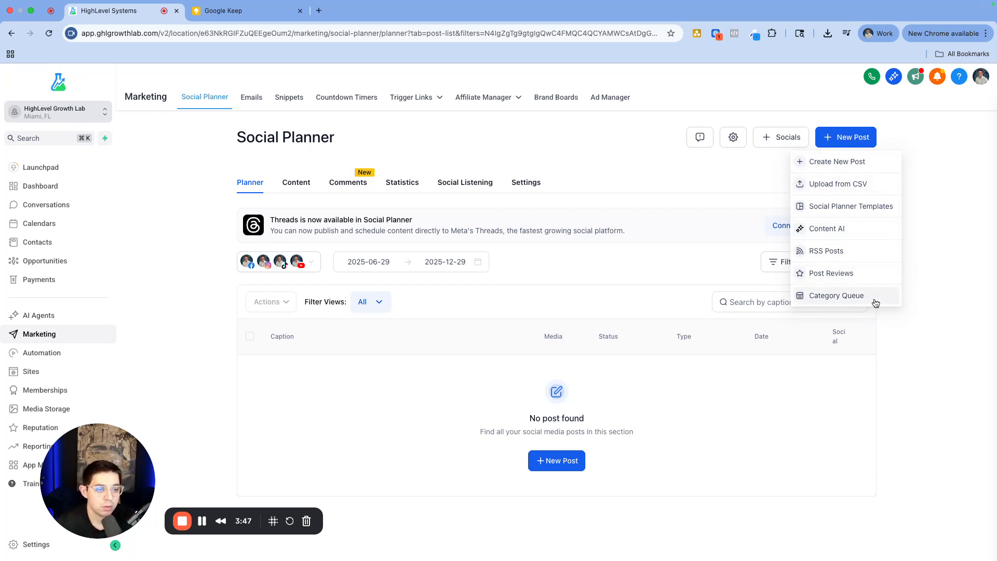
pyautogui.click(856, 164)
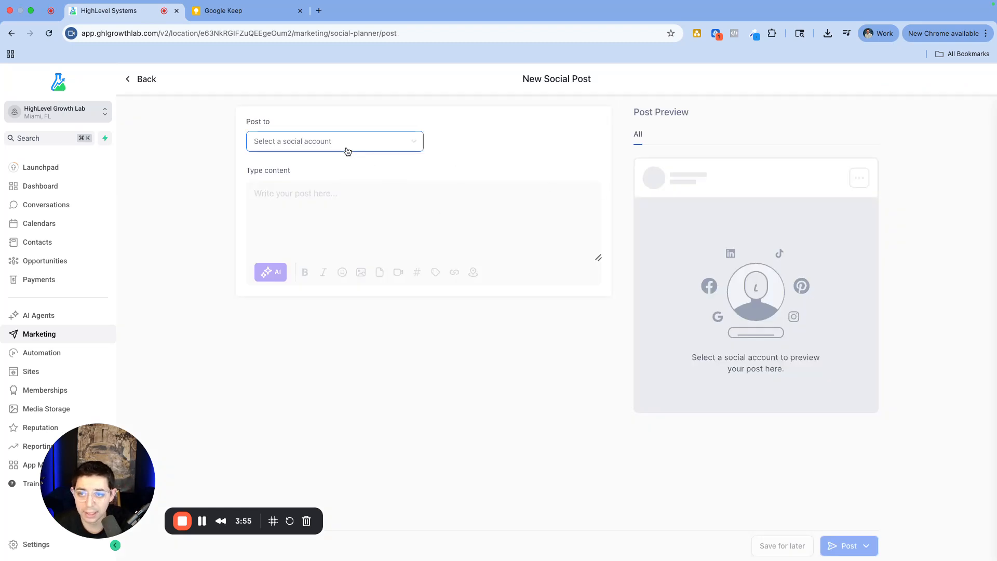
pyautogui.click(349, 148)
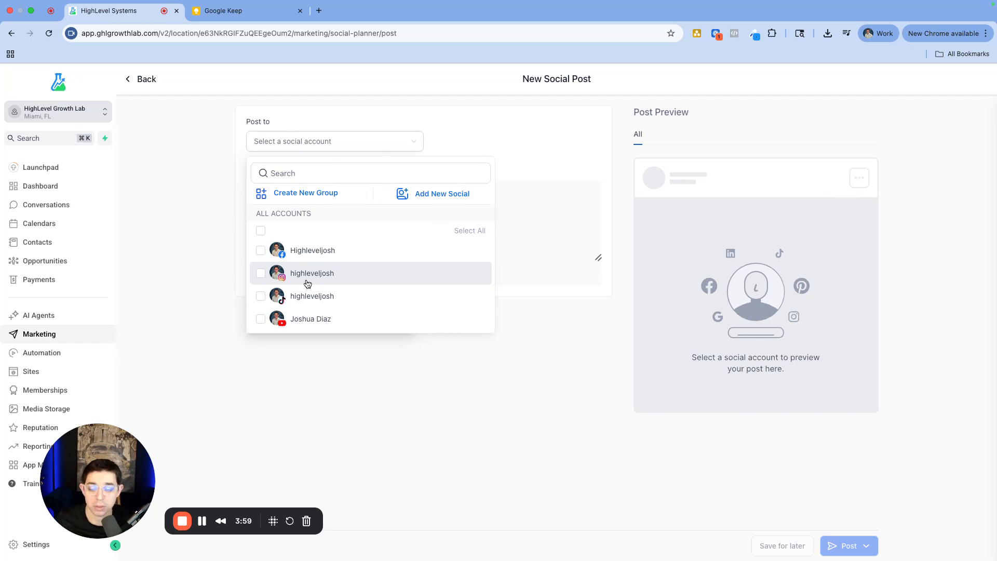
pyautogui.click(261, 231)
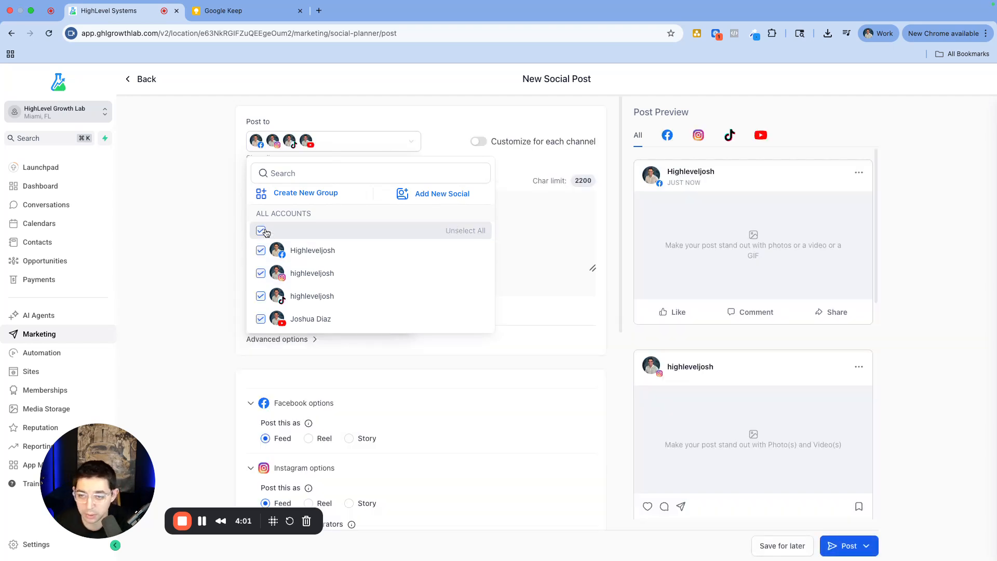
pyautogui.click(914, 183)
# Look through the post previews for all channels and review the account selection.
pyautogui.scroll(-10, 701, 234)
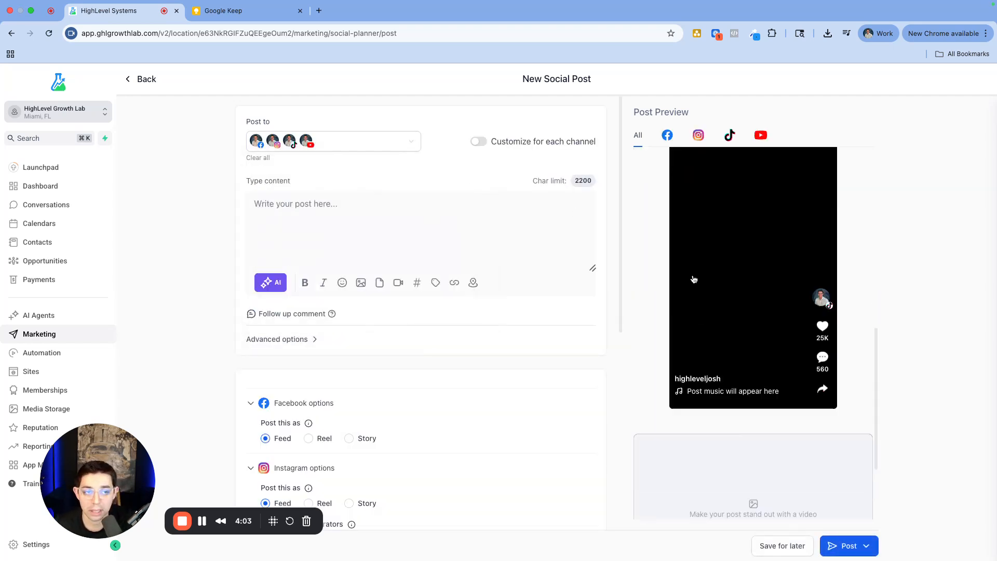
pyautogui.scroll(10, 683, 288)
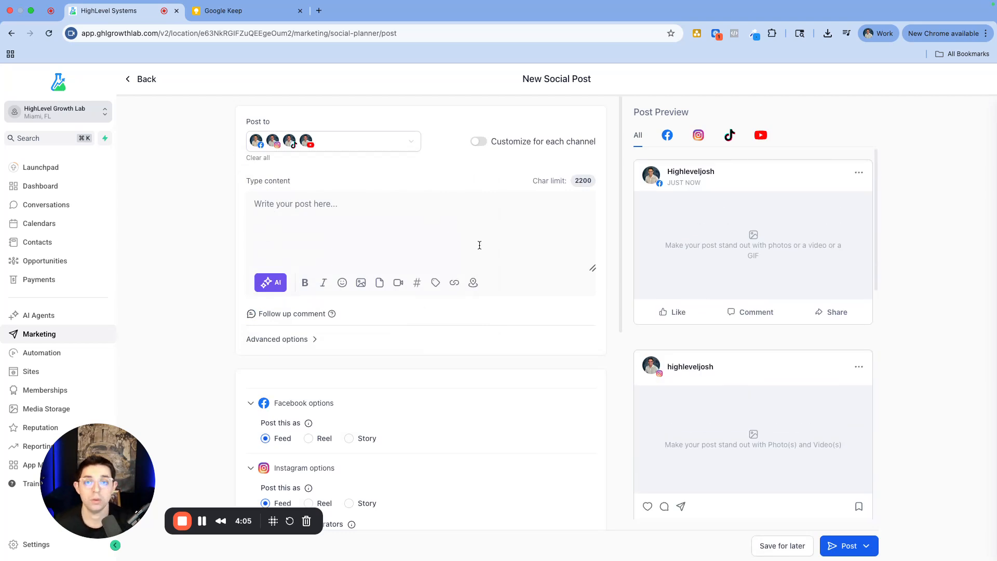
pyautogui.click(340, 144)
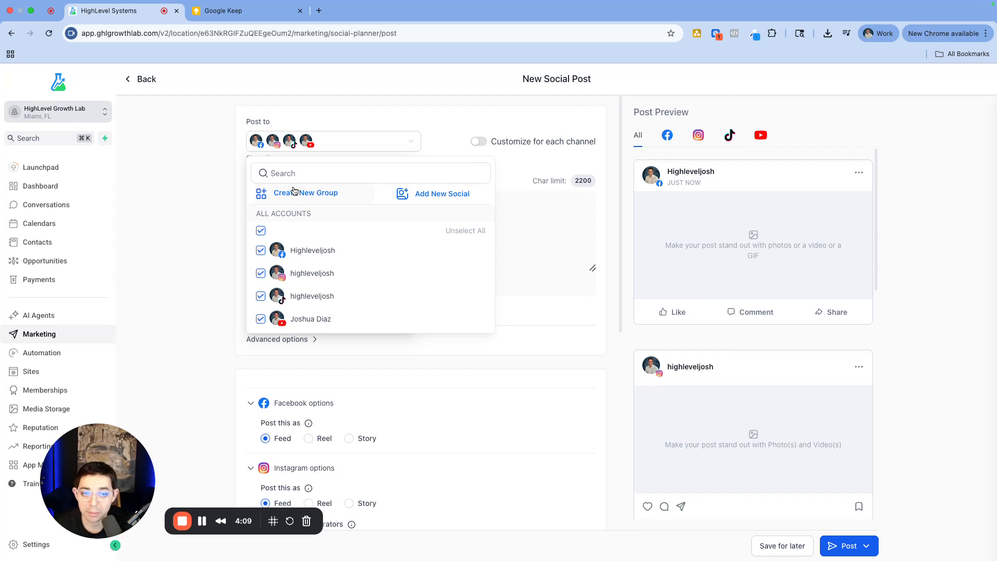
pyautogui.click(156, 211)
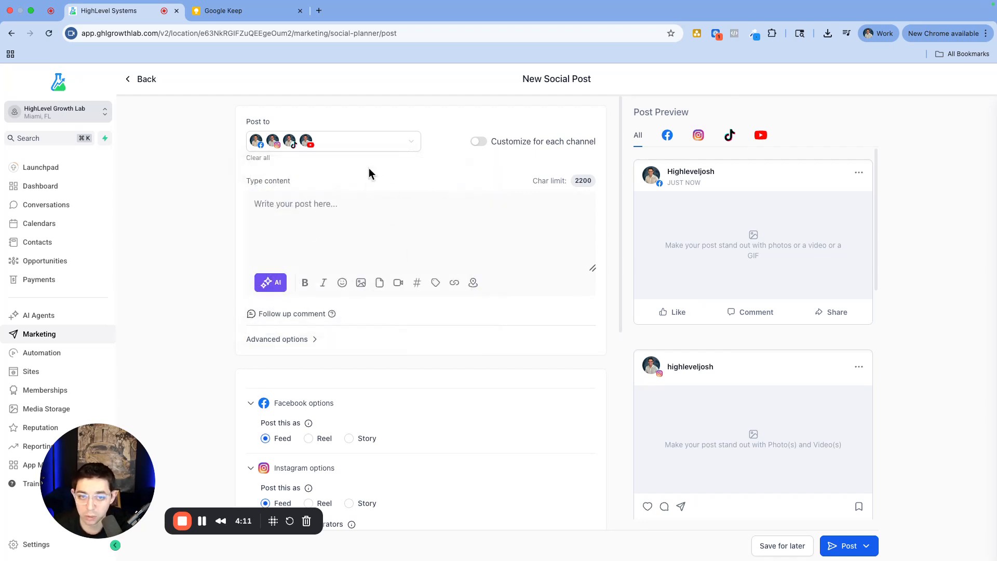
# Review the Facebook, Instagram and TikTok posting options and set the YouTube post type to Short.
pyautogui.scroll(-4, 361, 280)
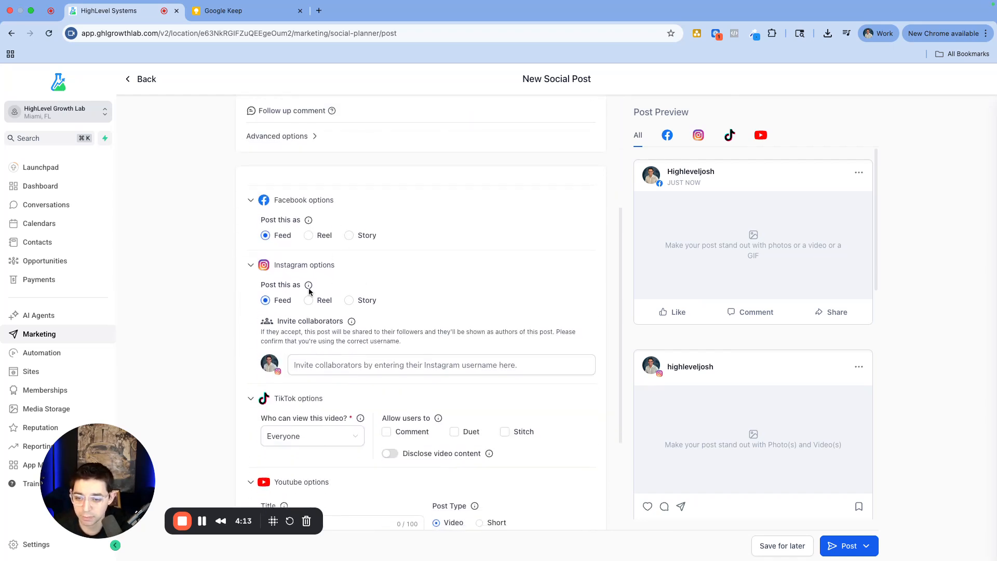
pyautogui.scroll(-2, 307, 242)
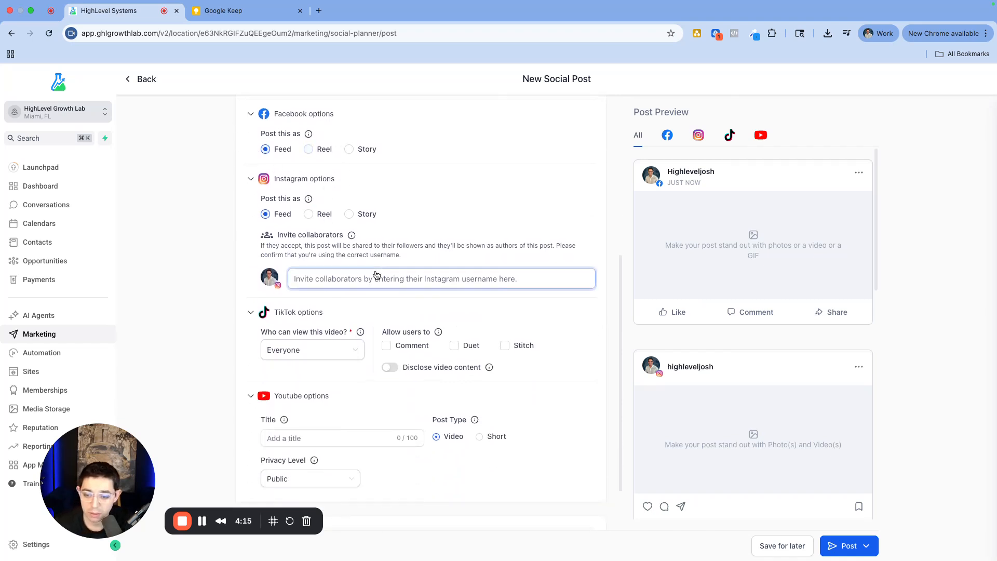
pyautogui.scroll(-2, 377, 275)
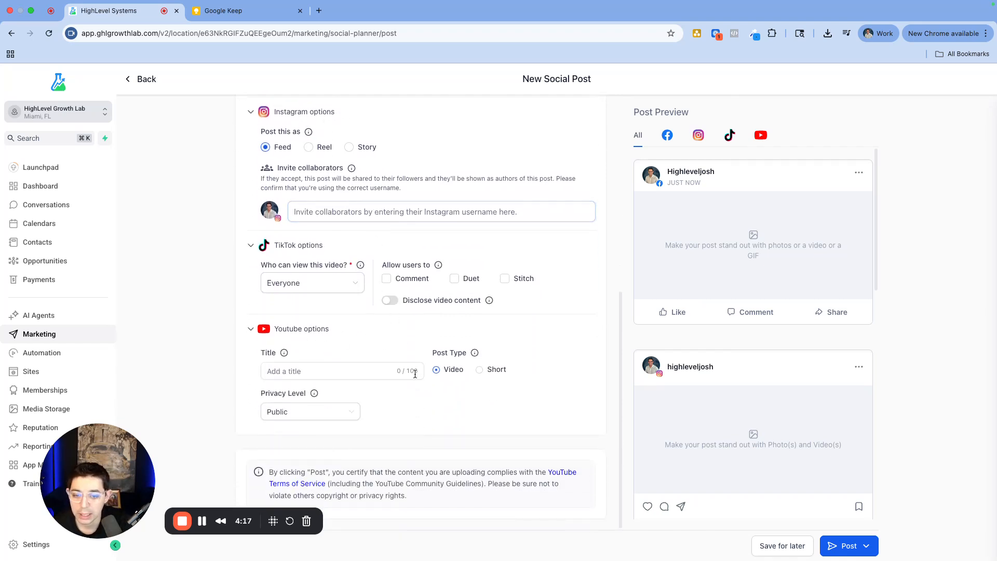
pyautogui.click(479, 371)
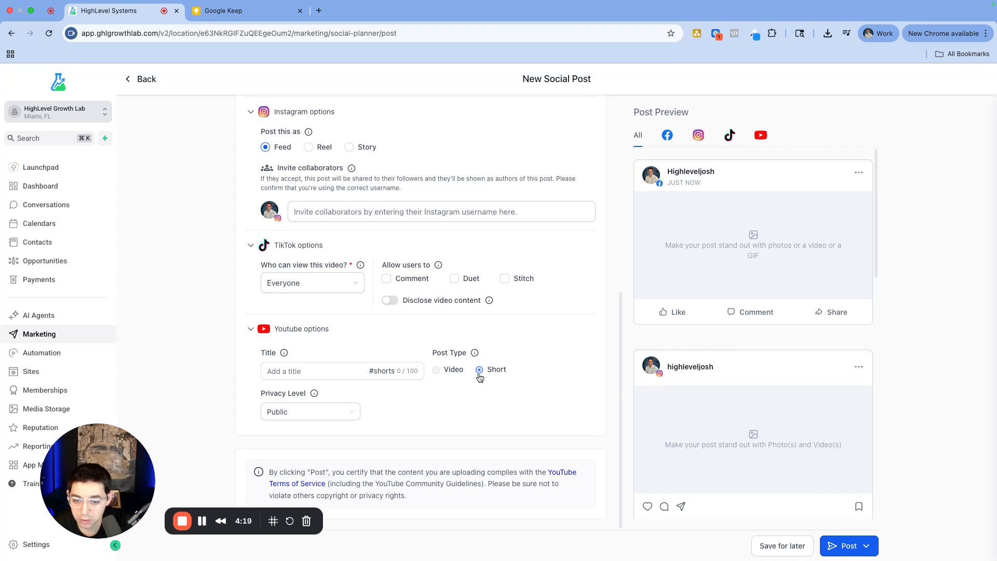
pyautogui.scroll(1, 320, 290)
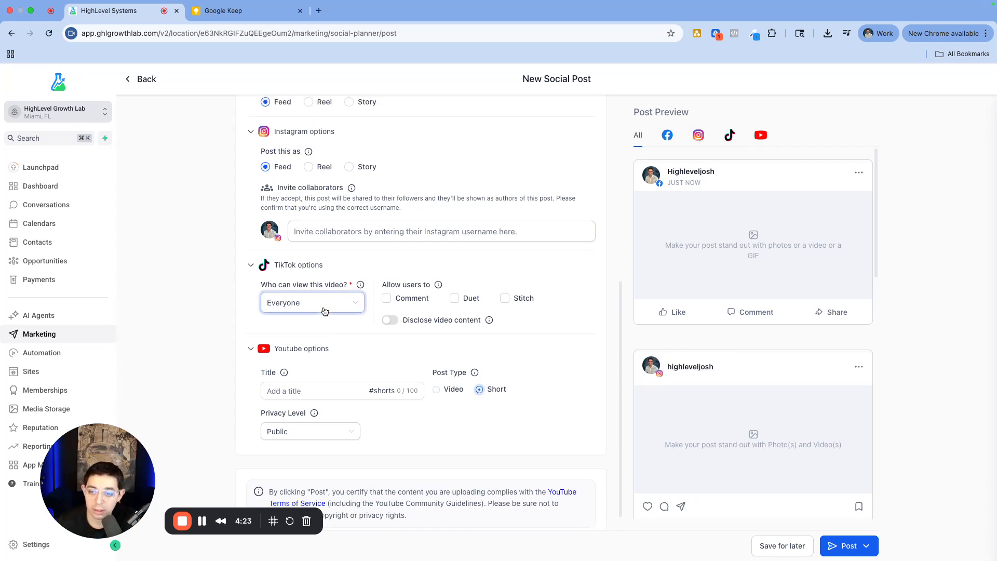
pyautogui.scroll(5, 293, 249)
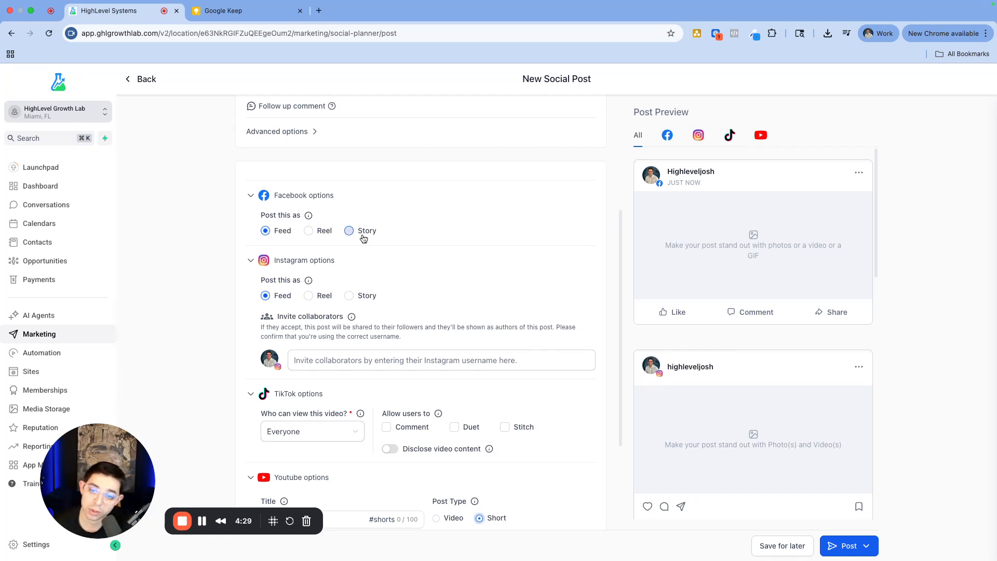
# Set both the Facebook and Instagram post types to Reel.
pyautogui.click(309, 230)
pyautogui.click(308, 296)
pyautogui.scroll(4, 379, 280)
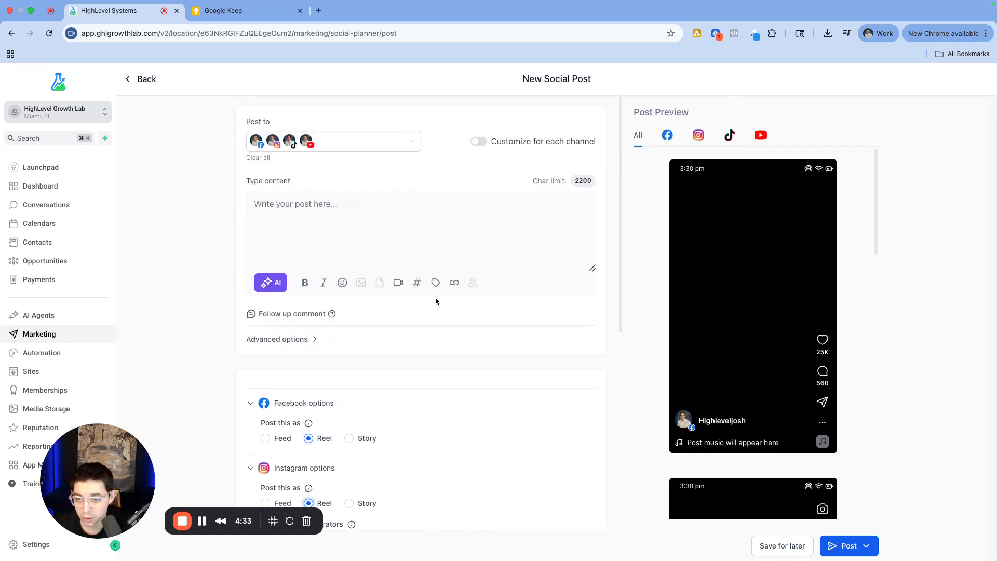
# Allow users to comment, duet and stitch in the TikTok options.
pyautogui.scroll(-4, 432, 360)
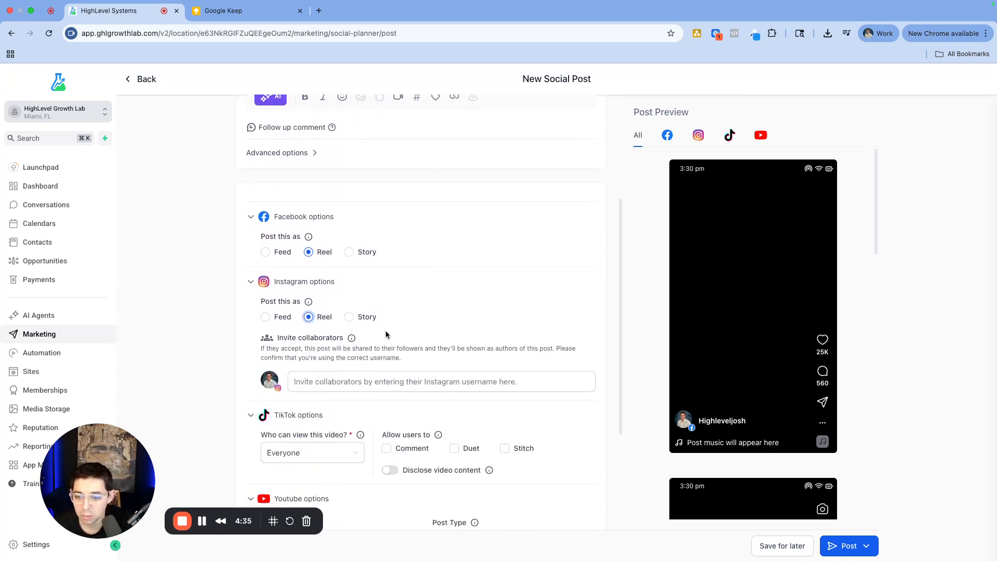
pyautogui.scroll(-2, 403, 362)
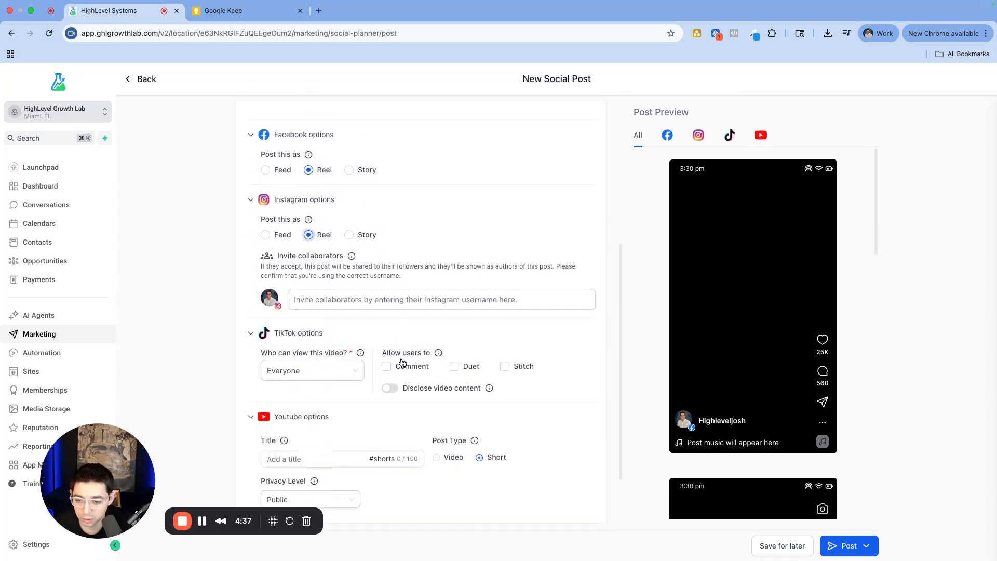
pyautogui.scroll(-1, 403, 363)
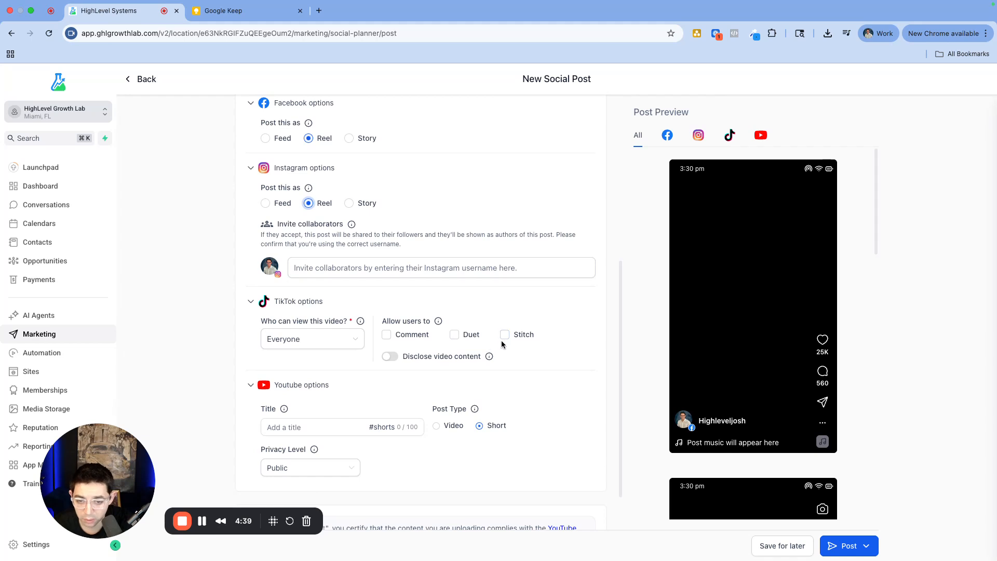
pyautogui.click(387, 336)
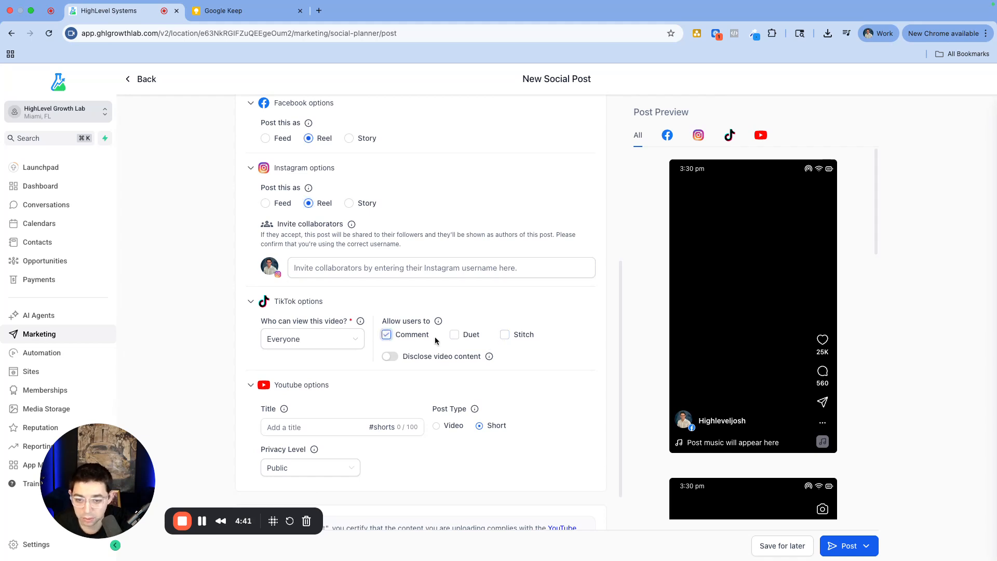
pyautogui.click(455, 335)
pyautogui.click(505, 335)
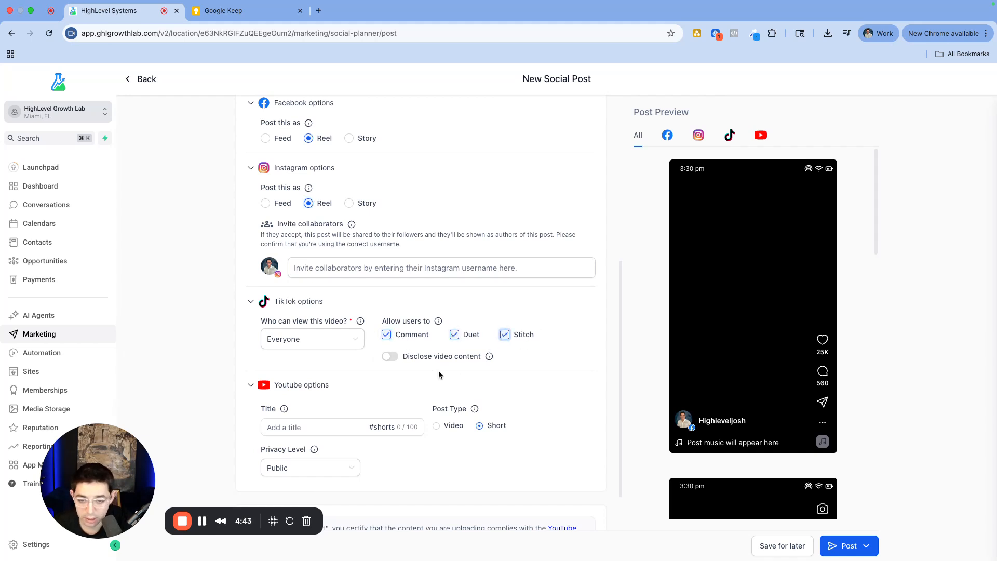
pyautogui.moveTo(490, 360)
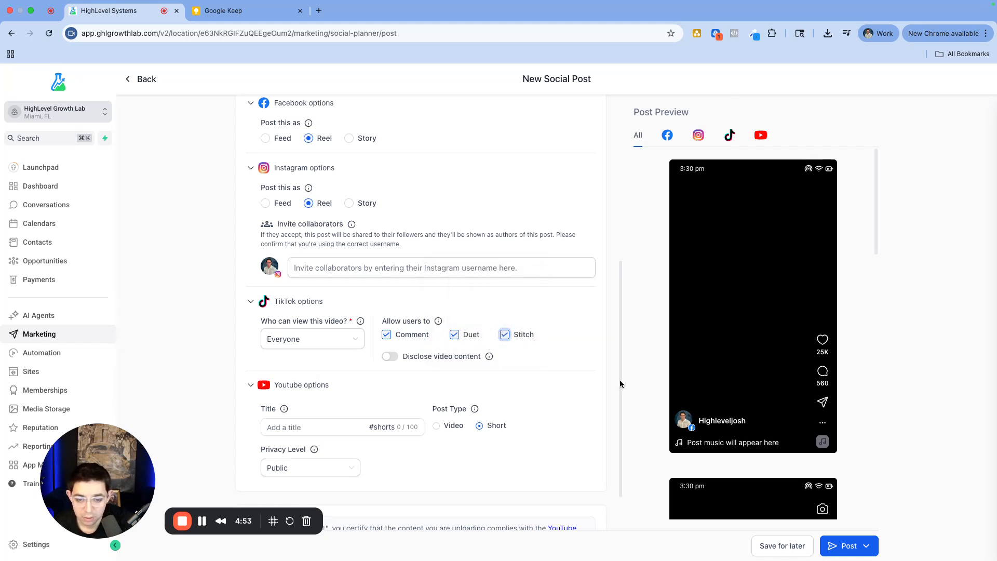
# Turn on video content disclosure in the TikTok options and mark the video as Your brand.
pyautogui.scroll(-2, 570, 362)
pyautogui.click(395, 301)
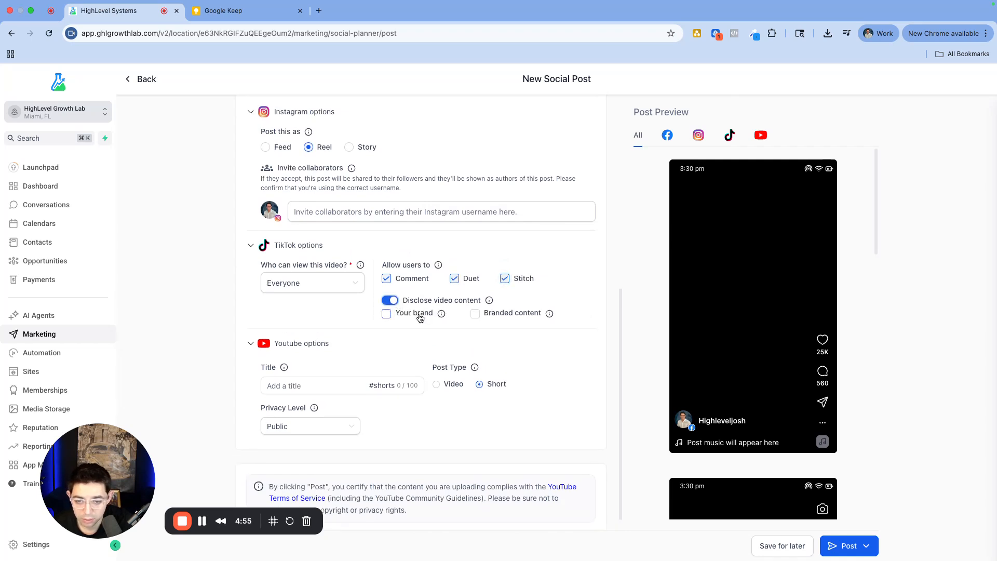
pyautogui.click(387, 314)
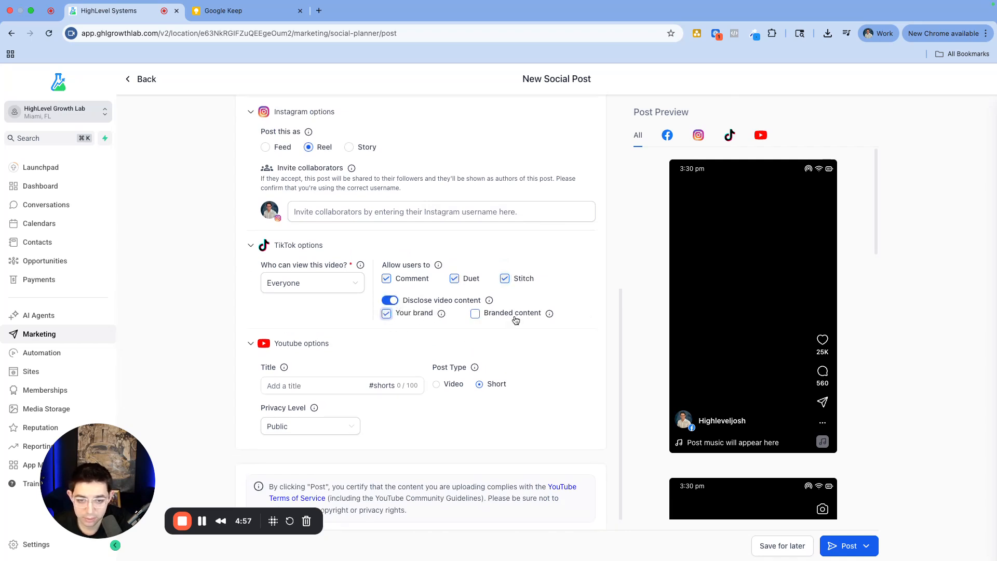
pyautogui.scroll(-1, 467, 317)
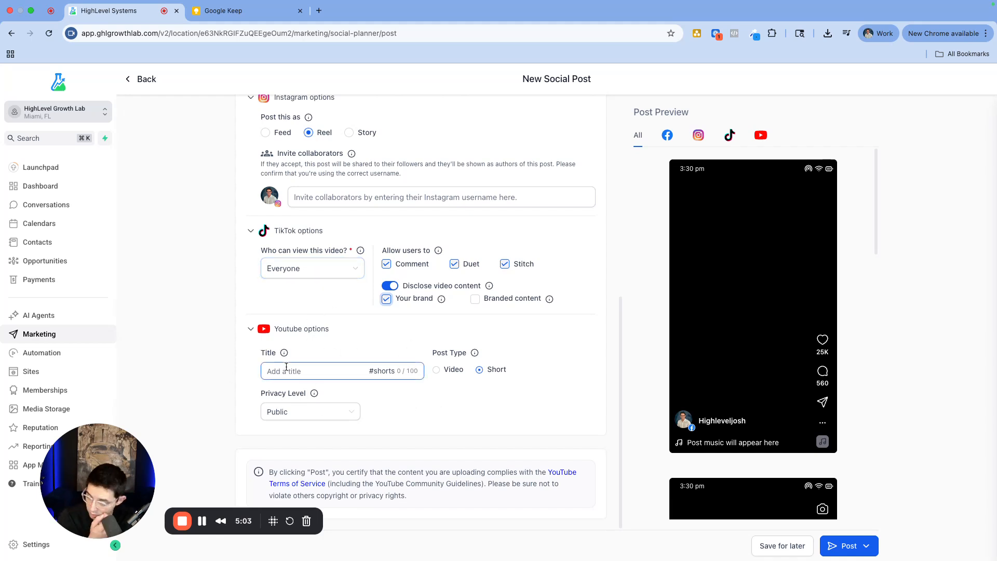
# Remove the YouTube account from the post's destinations, keeping Facebook, Instagram and TikTok selected.
pyautogui.scroll(6, 331, 382)
pyautogui.scroll(2, 331, 382)
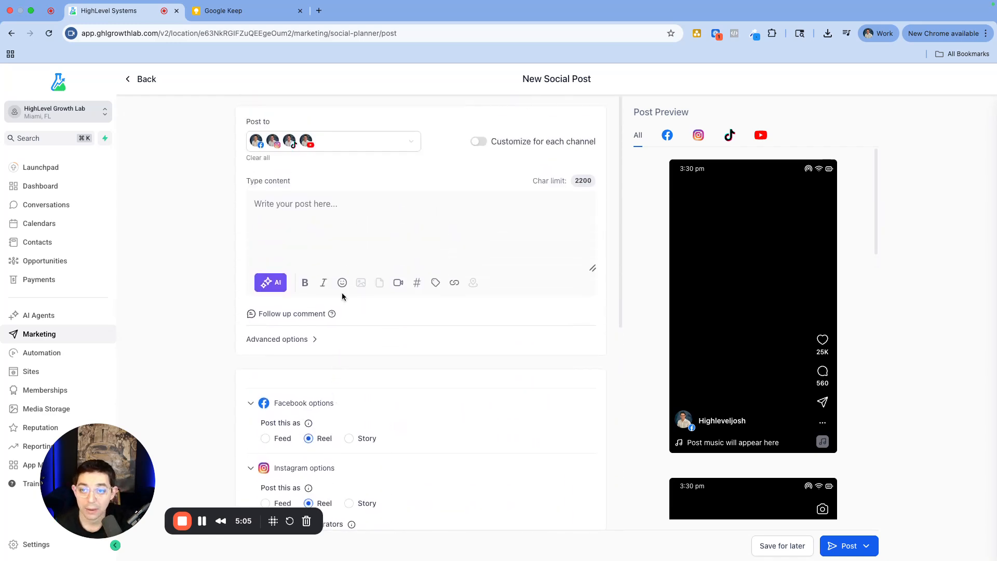
pyautogui.click(359, 139)
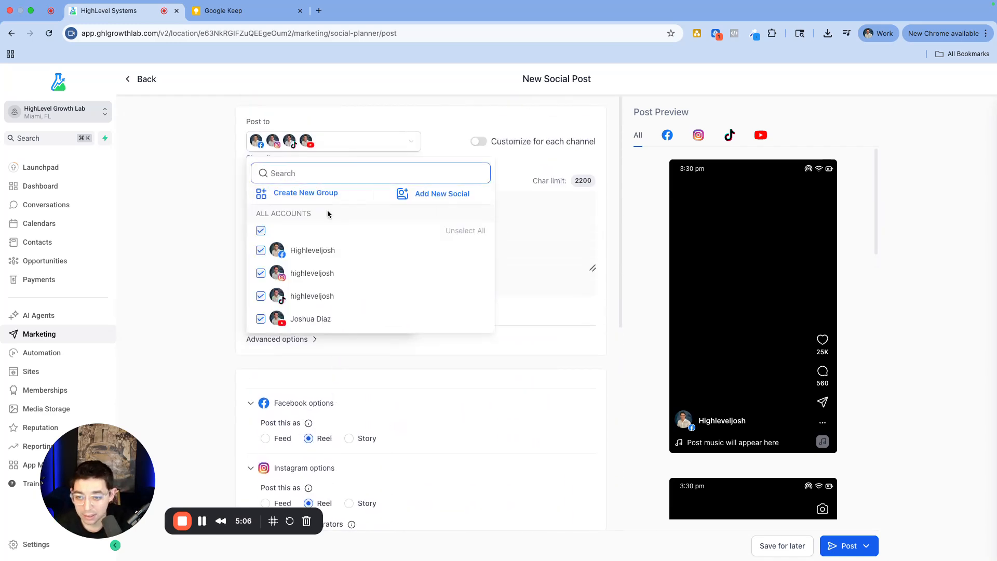
pyautogui.click(261, 319)
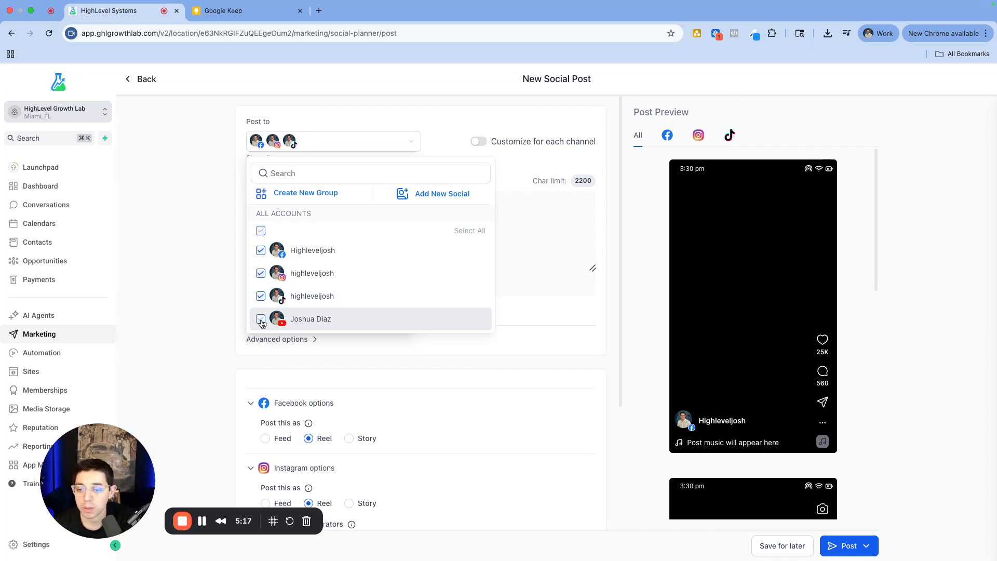
pyautogui.click(210, 283)
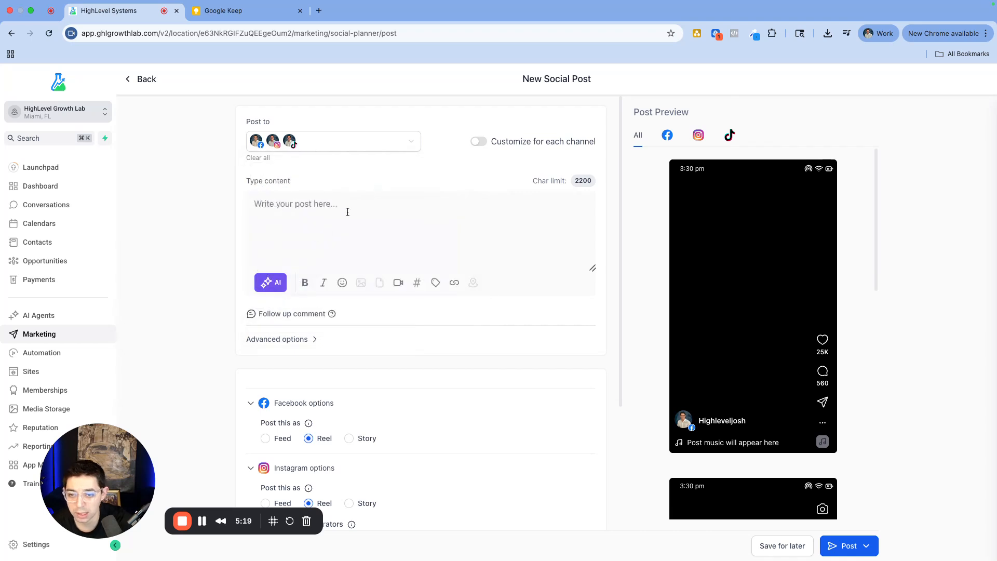
# Look through the Facebook, Instagram and TikTok post previews.
pyautogui.click(668, 135)
pyautogui.click(698, 135)
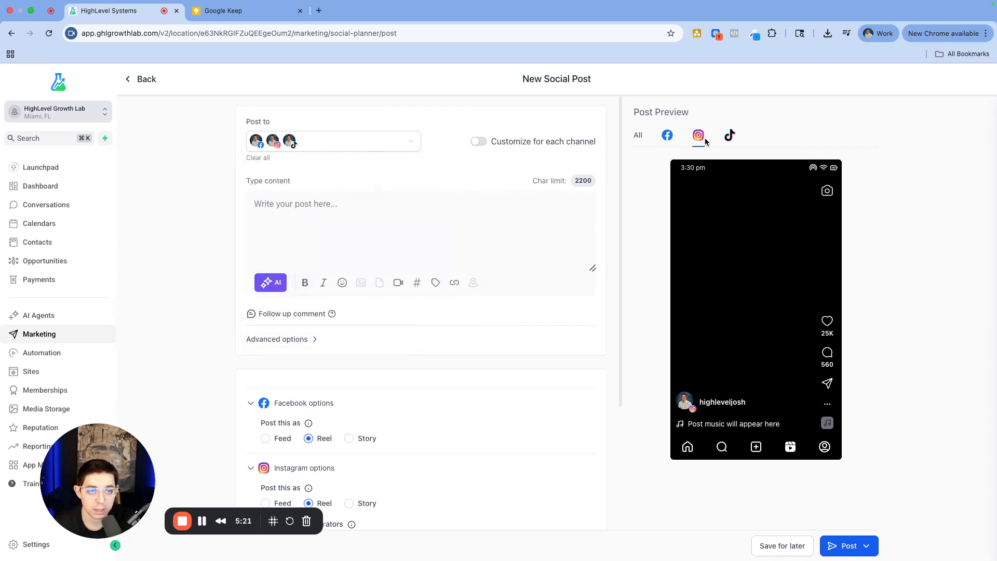
pyautogui.click(728, 135)
pyautogui.click(668, 135)
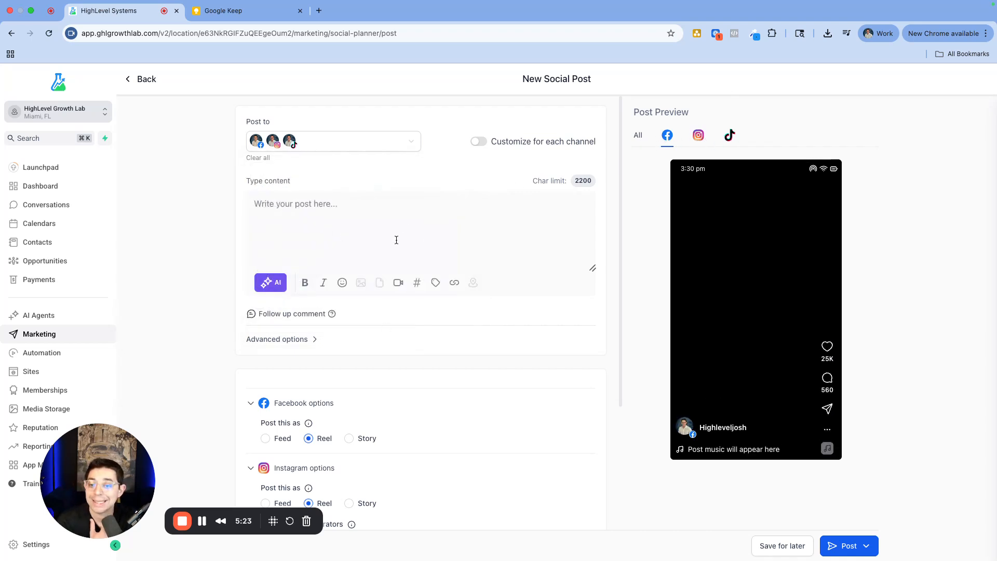
pyautogui.scroll(-3, 323, 283)
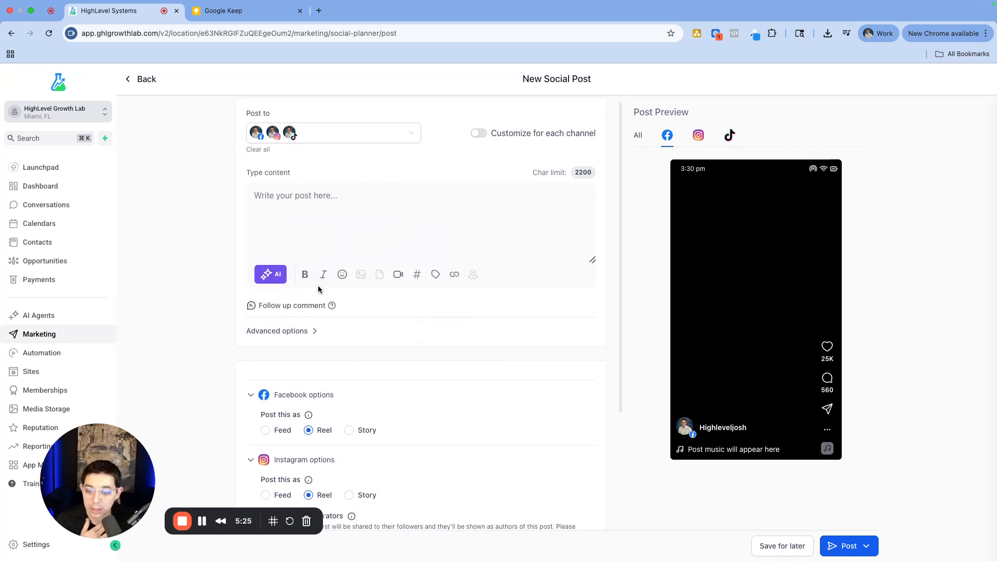
pyautogui.scroll(3, 324, 288)
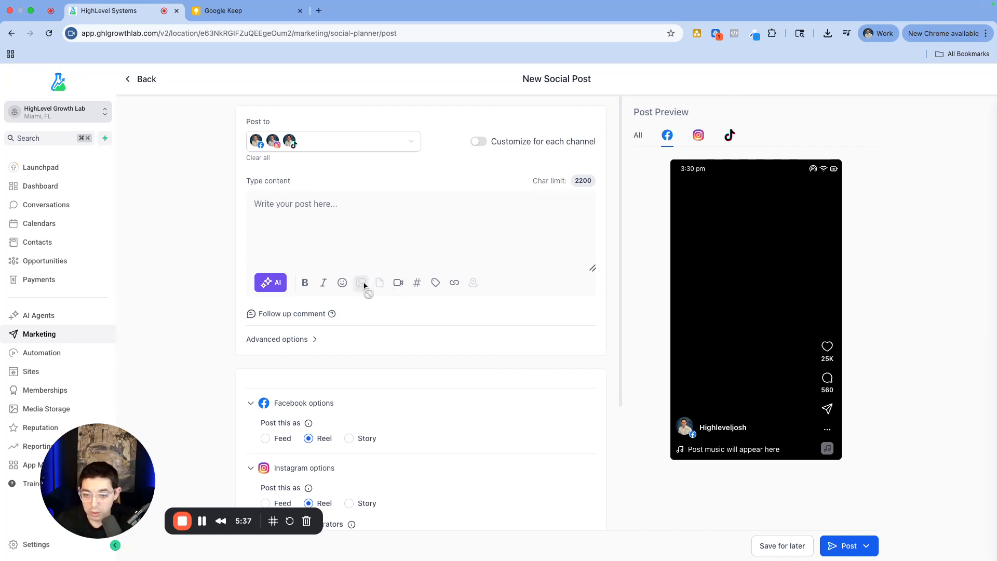
# Switch the Facebook and Instagram post types to Feed.
pyautogui.scroll(-1, 338, 344)
pyautogui.click(273, 411)
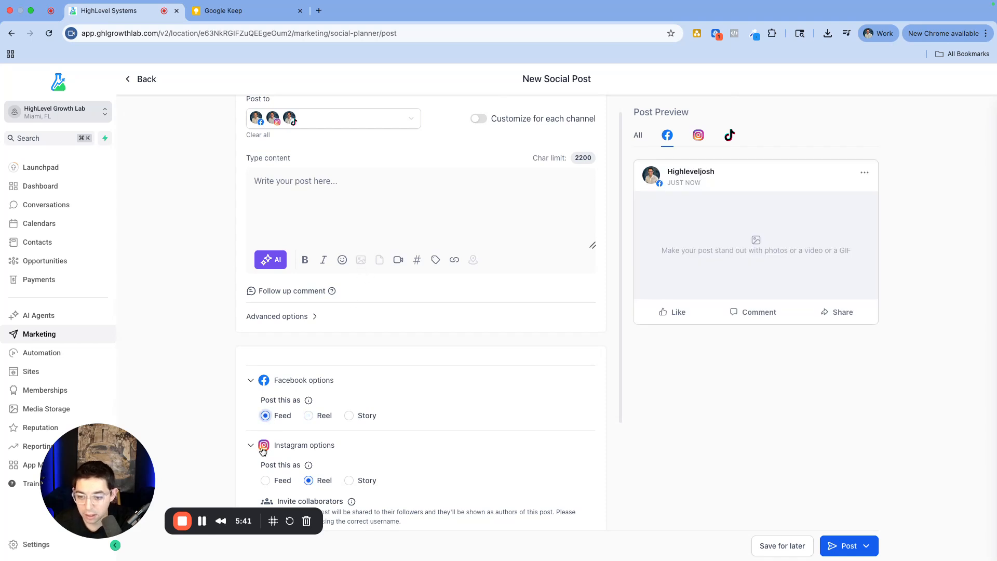
pyautogui.click(266, 480)
pyautogui.scroll(-2, 323, 416)
pyautogui.scroll(2, 358, 302)
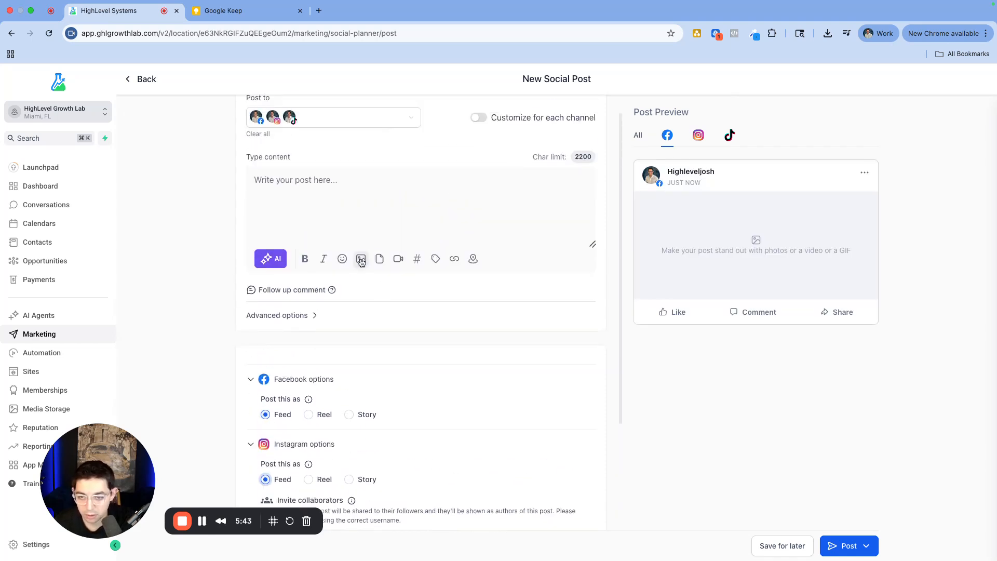
# Look at the image upload options and browse the media storage, leaving it without choosing a file.
pyautogui.click(361, 261)
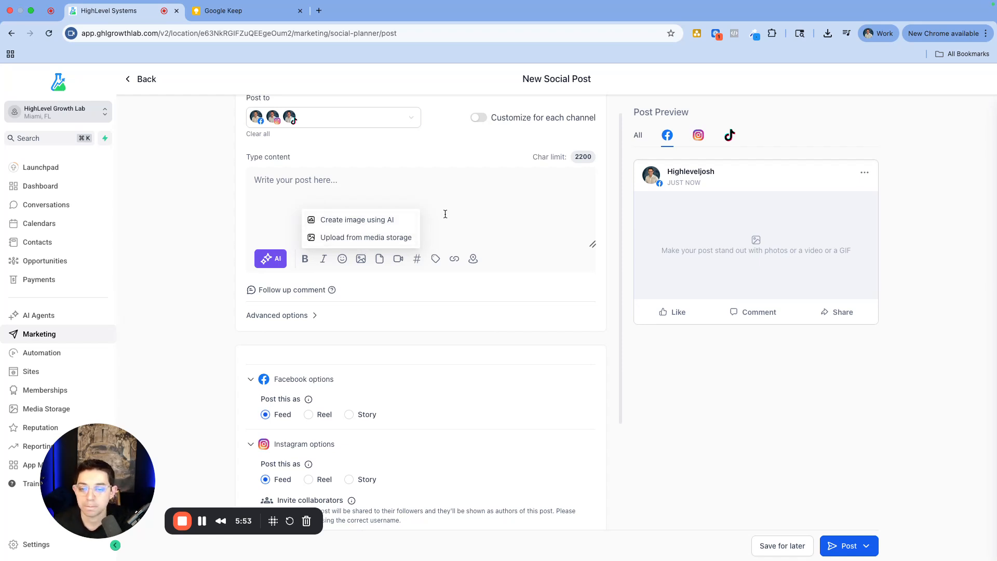
pyautogui.click(353, 238)
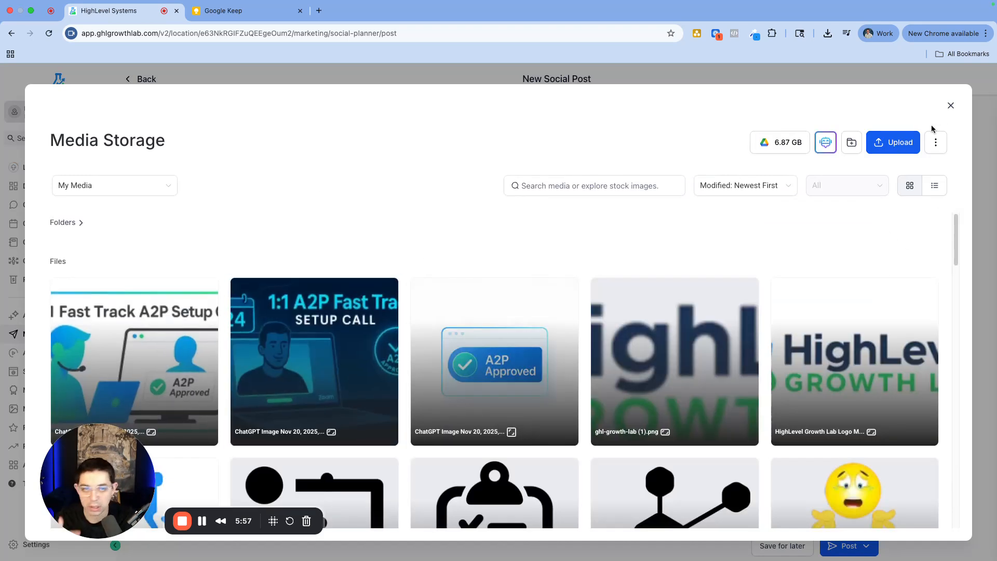
pyautogui.click(951, 108)
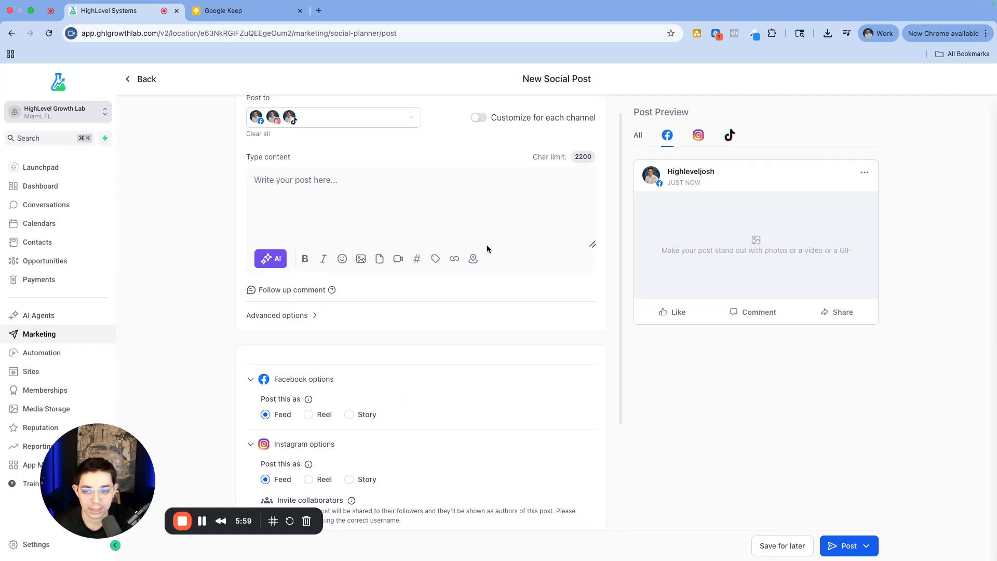
pyautogui.scroll(-1, 323, 306)
pyautogui.scroll(2, 347, 296)
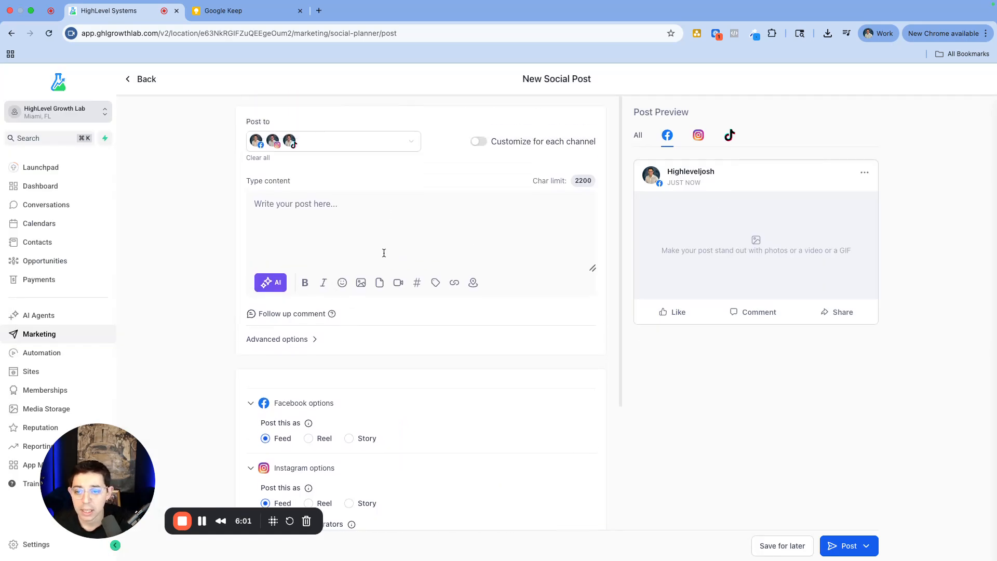
# Switch the Facebook and Instagram post types back to Reel.
pyautogui.scroll(-3, 363, 244)
pyautogui.click(308, 270)
pyautogui.click(308, 335)
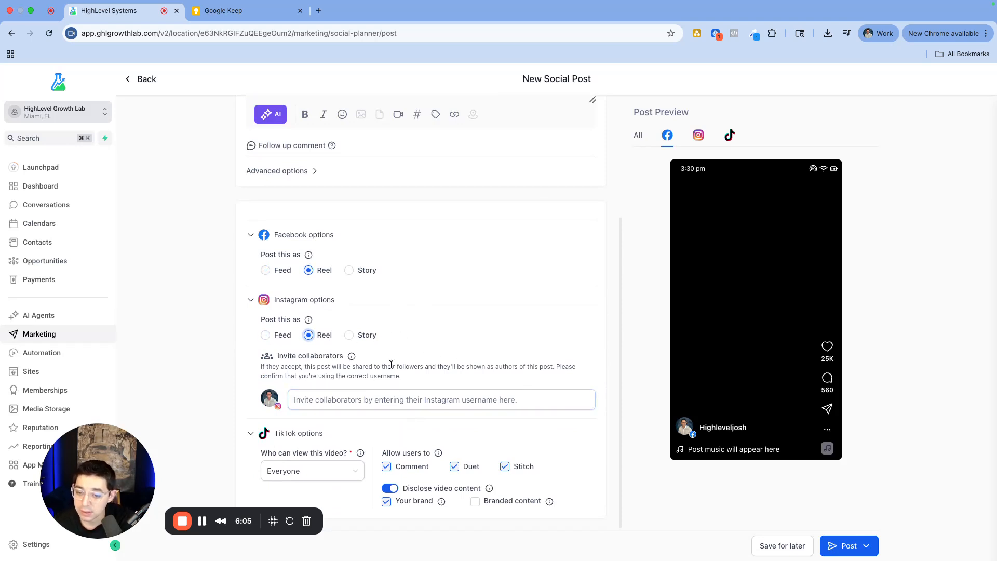
pyautogui.scroll(3, 428, 325)
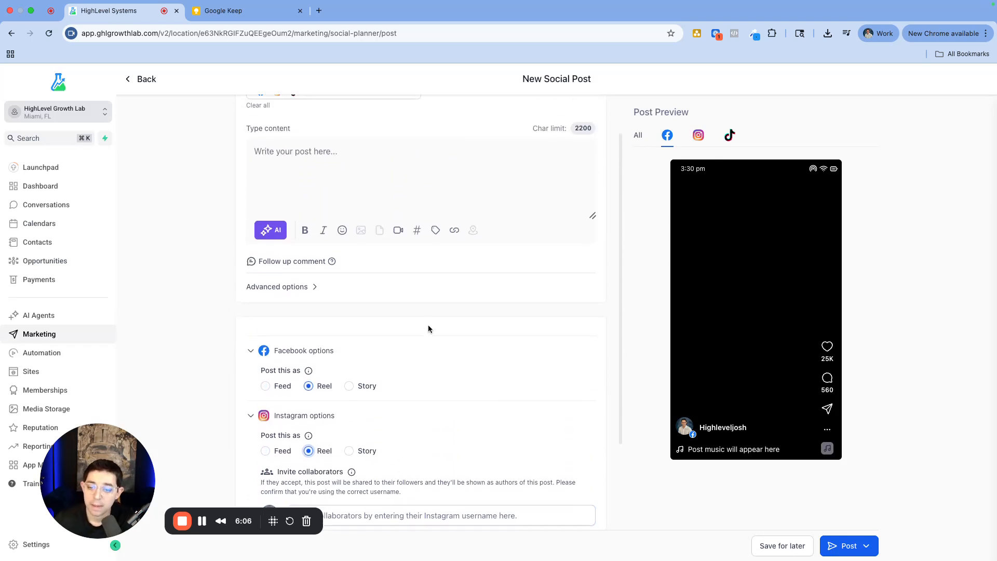
pyautogui.click(314, 202)
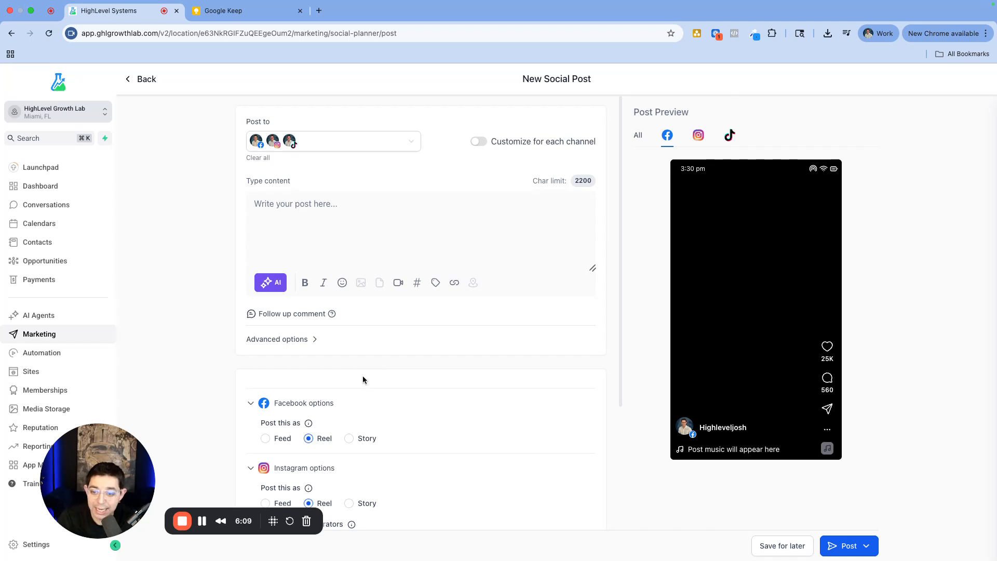
pyautogui.scroll(-3, 362, 376)
pyautogui.scroll(3, 368, 378)
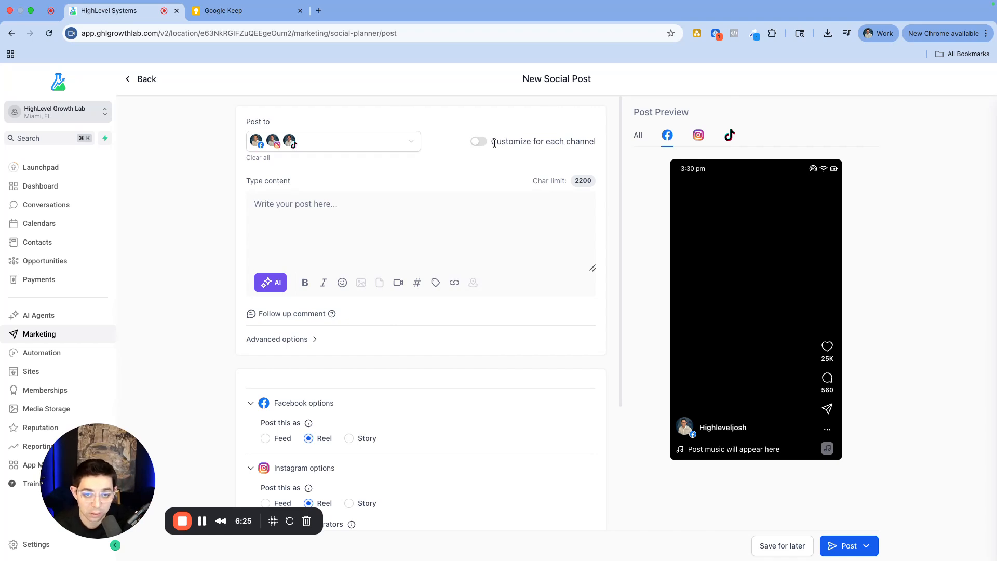
# Enable customization for each channel and check the TikTok, Instagram and Facebook content editors.
pyautogui.moveTo(495, 144); pyautogui.dragTo(587, 145)
pyautogui.click(475, 142)
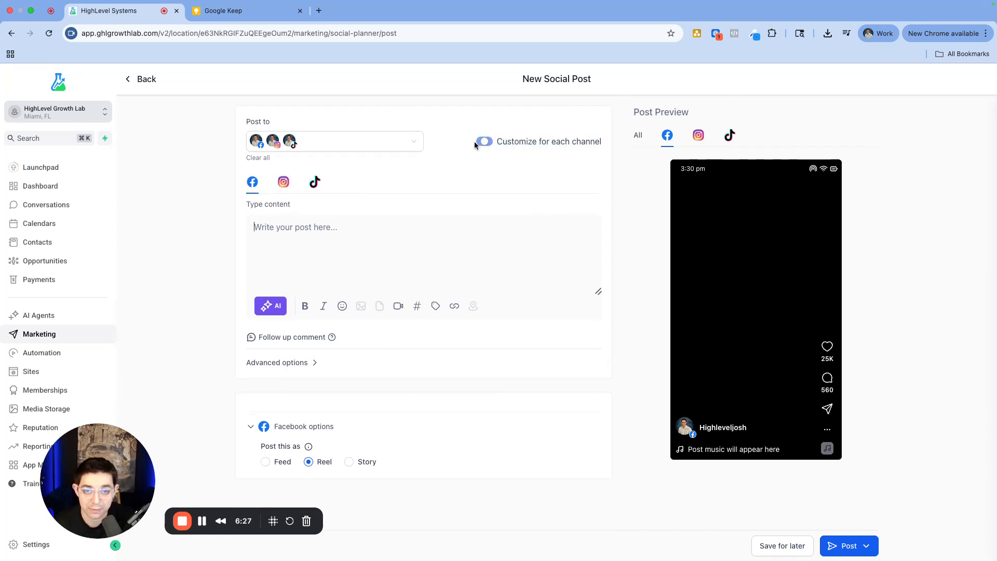
pyautogui.click(315, 183)
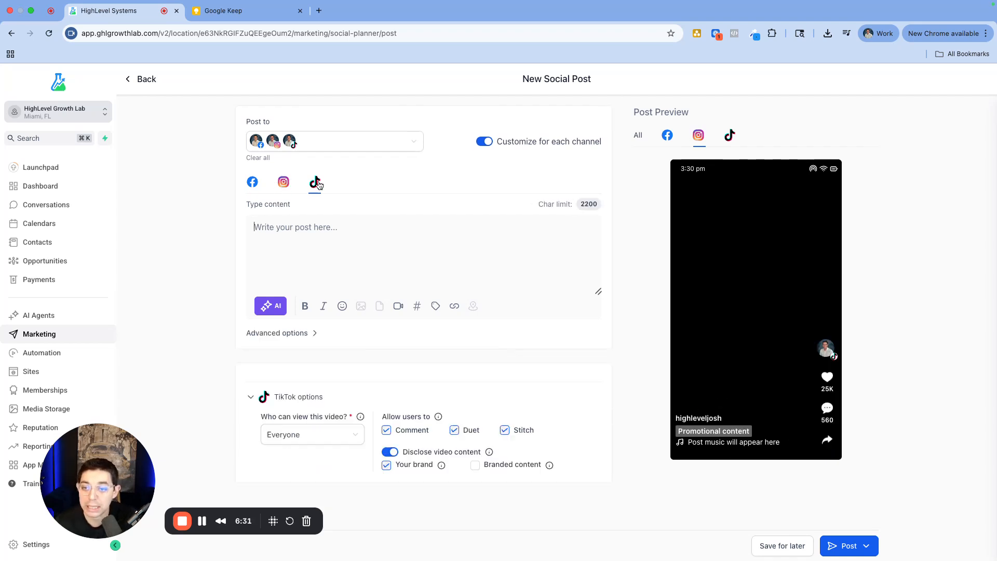
pyautogui.click(284, 186)
pyautogui.click(315, 182)
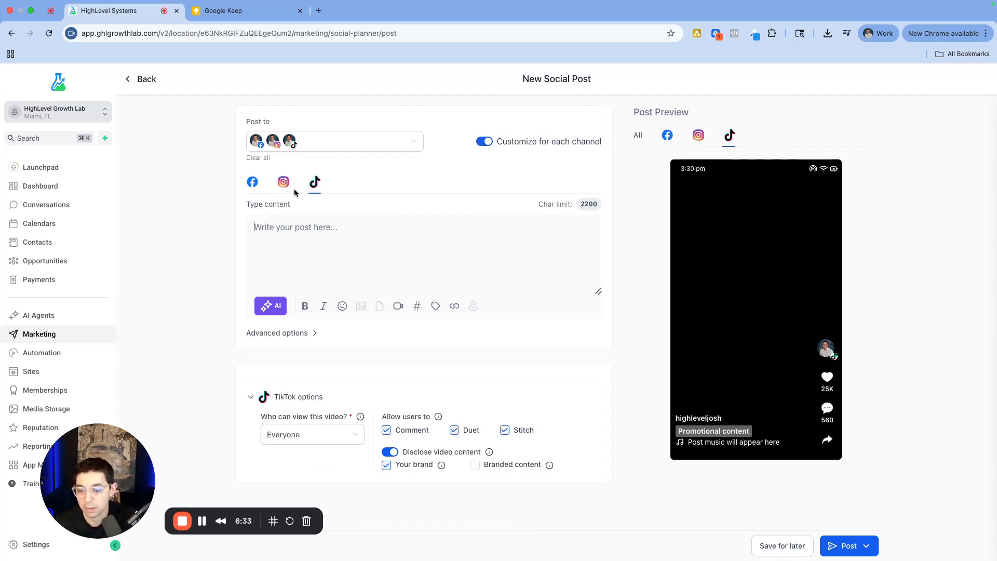
pyautogui.click(253, 184)
# Attach the video GOAT - Master HighLevel.mp4 to the Facebook version of the post.
pyautogui.click(460, 259)
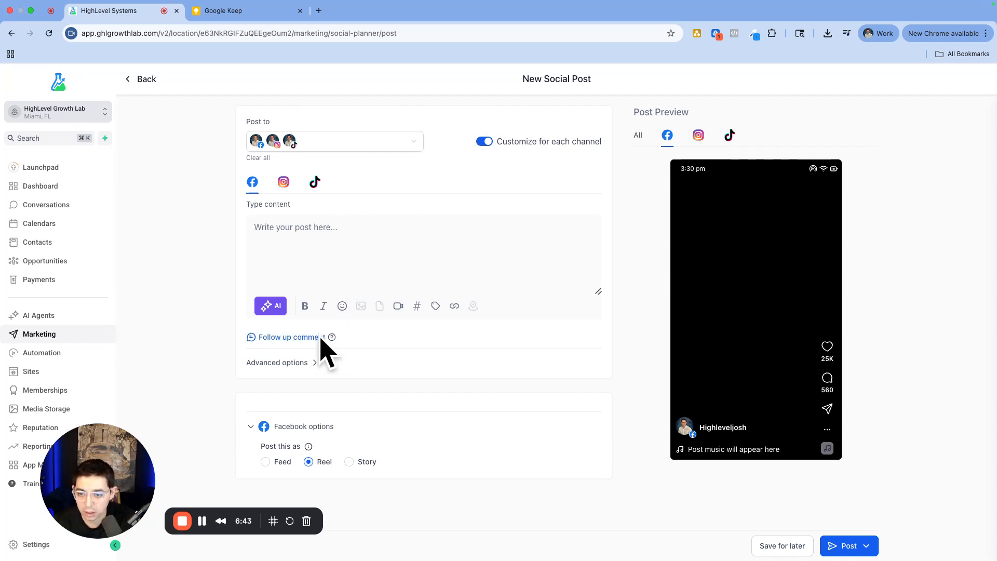
pyautogui.click(399, 306)
pyautogui.click(158, 342)
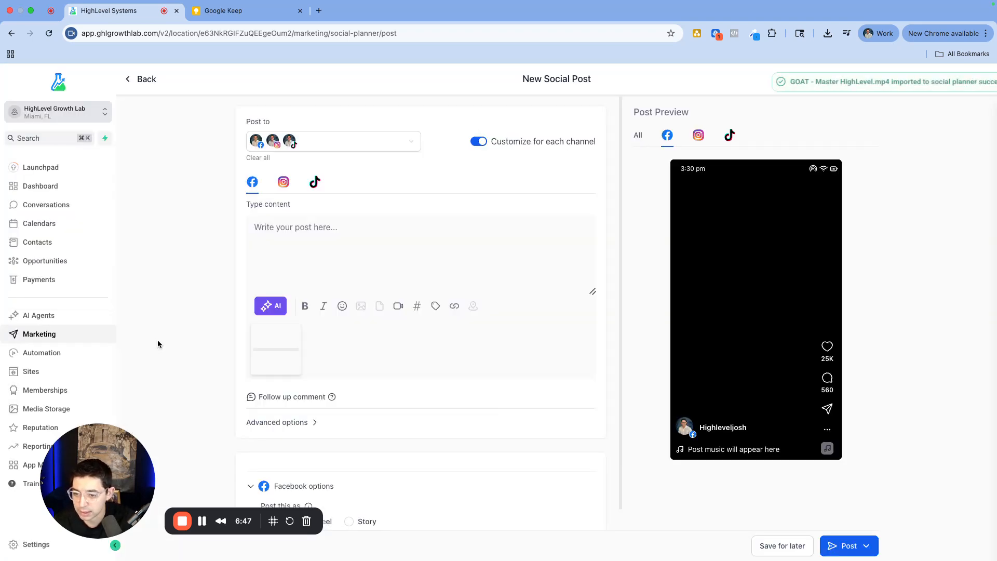
pyautogui.scroll(-1, 463, 351)
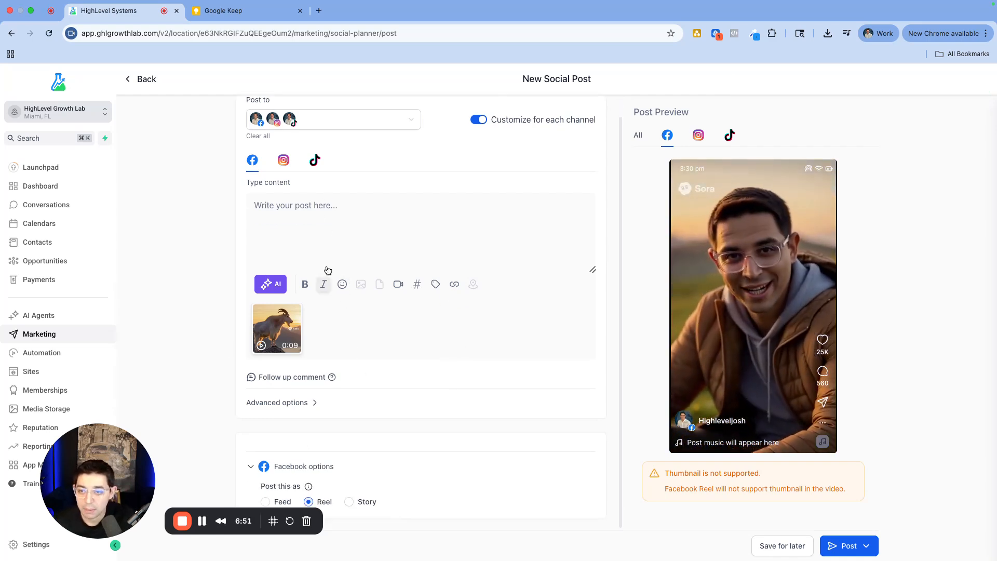
# Copy the IG / FB / TikTok caption from the Shorts Captions note in Google Keep into the Facebook version of the HighLevel post.
pyautogui.click(281, 11)
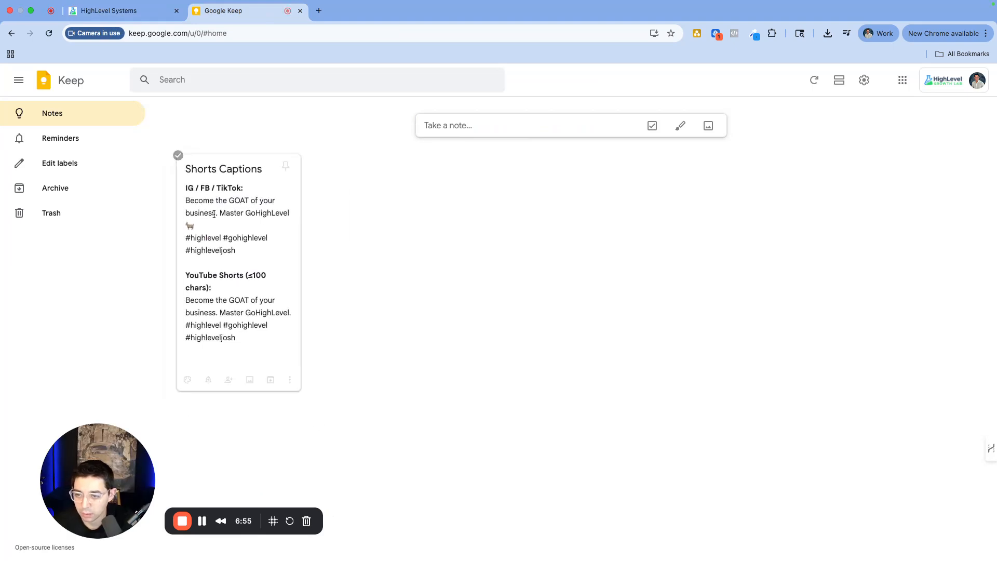
pyautogui.click(249, 213)
pyautogui.moveTo(352, 204); pyautogui.dragTo(503, 218)
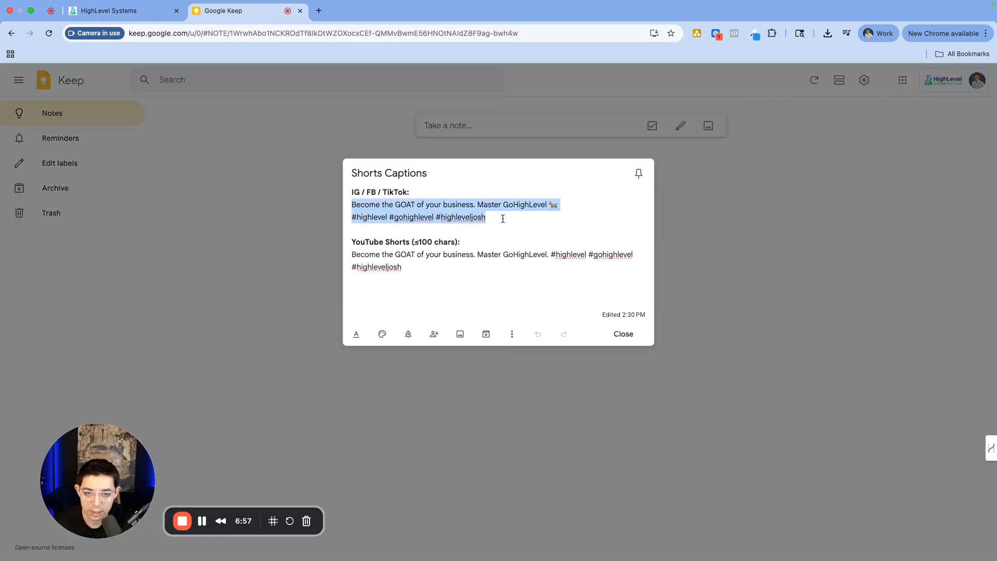
pyautogui.press('super+c')
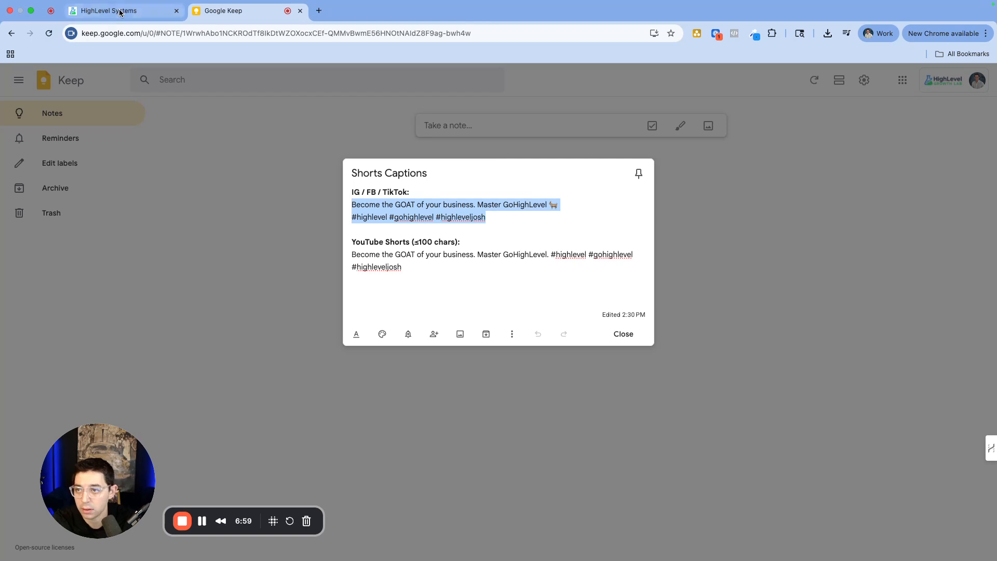
pyautogui.click(119, 10)
pyautogui.click(269, 229)
pyautogui.press('super+v')
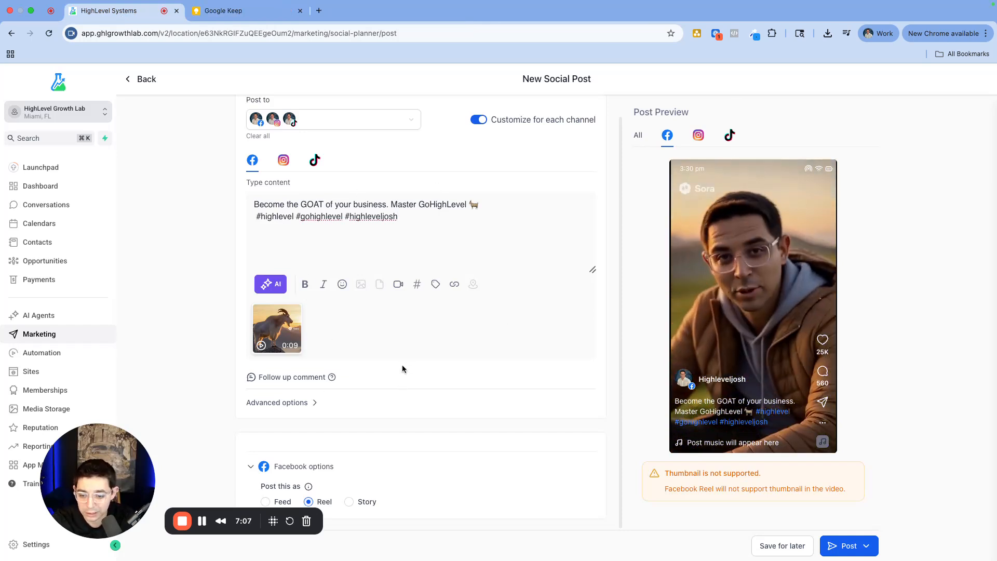
# Paste the copied caption into the Instagram version and replace its last hashtag with #gohighlevelexpert.
pyautogui.click(283, 159)
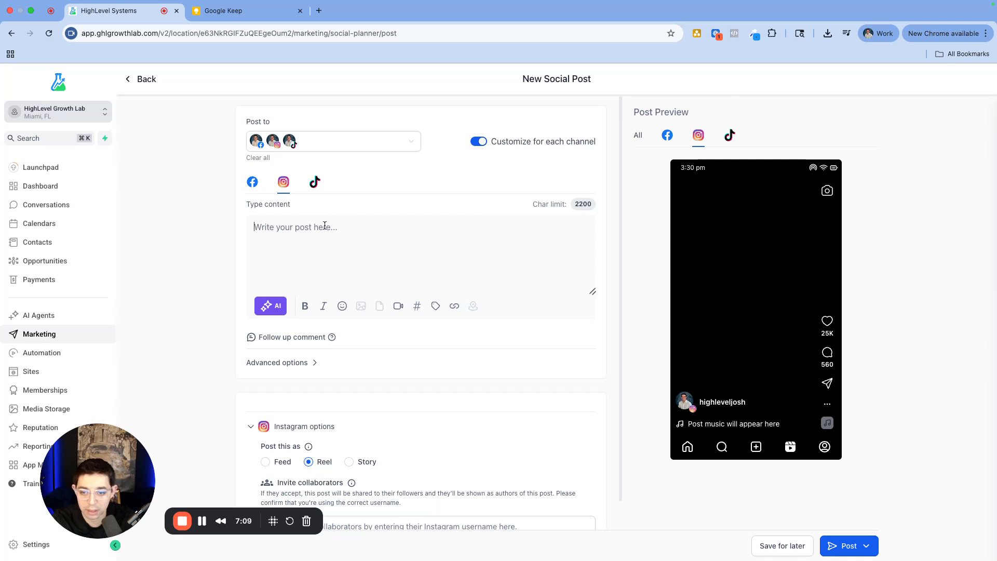
pyautogui.click(337, 267)
pyautogui.press('super+v')
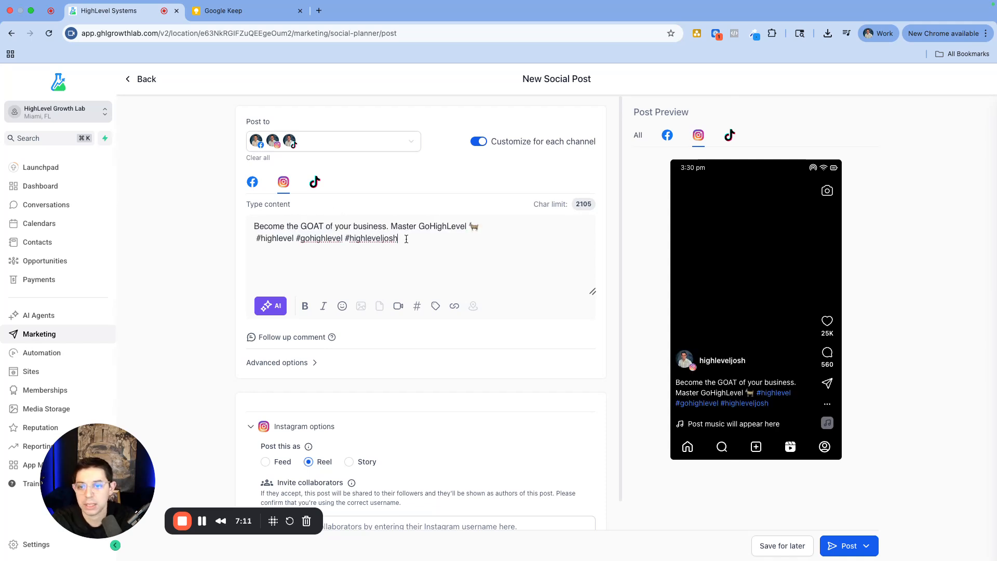
pyautogui.moveTo(352, 240); pyautogui.dragTo(453, 240)
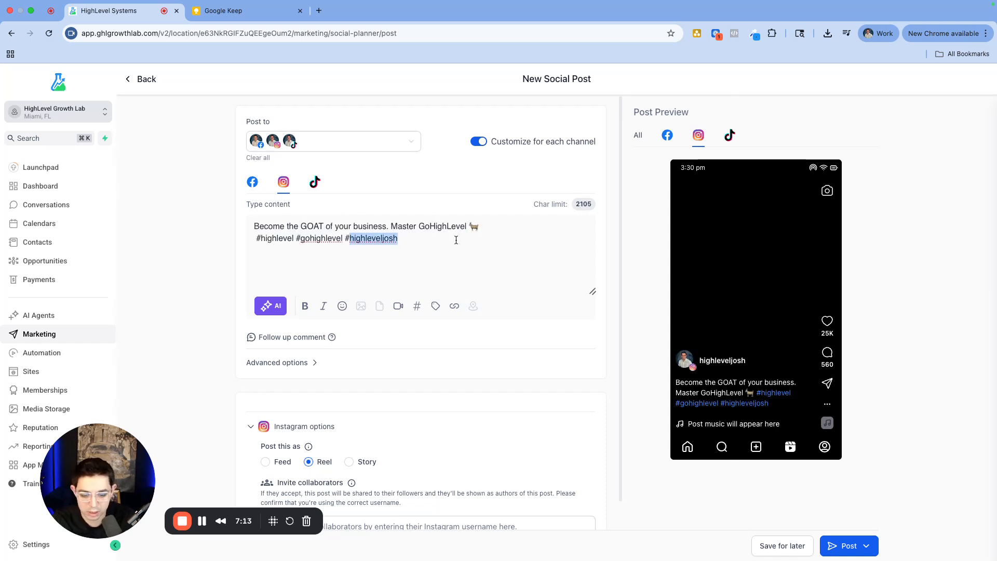
pyautogui.write('gohigh')
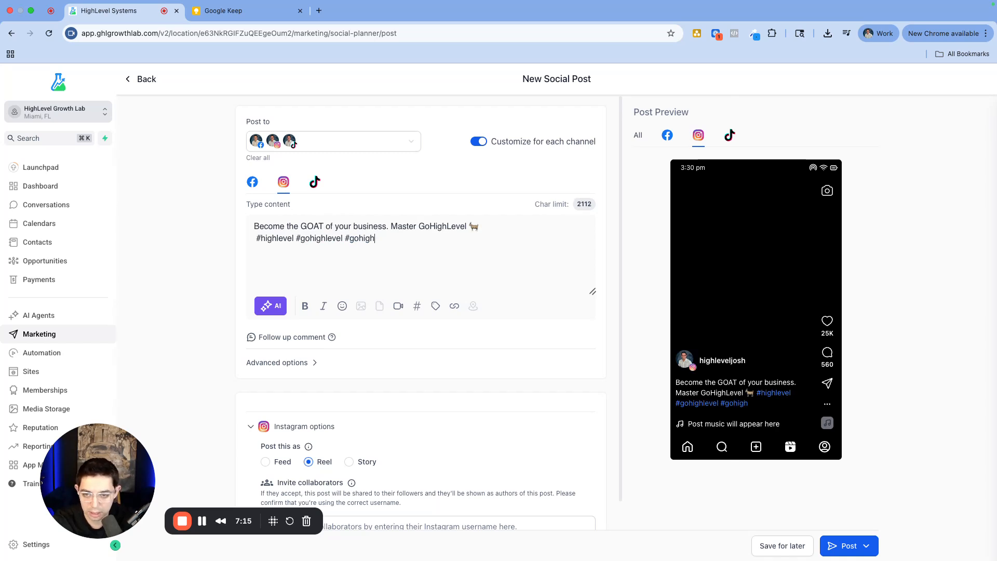
pyautogui.write('levelex')
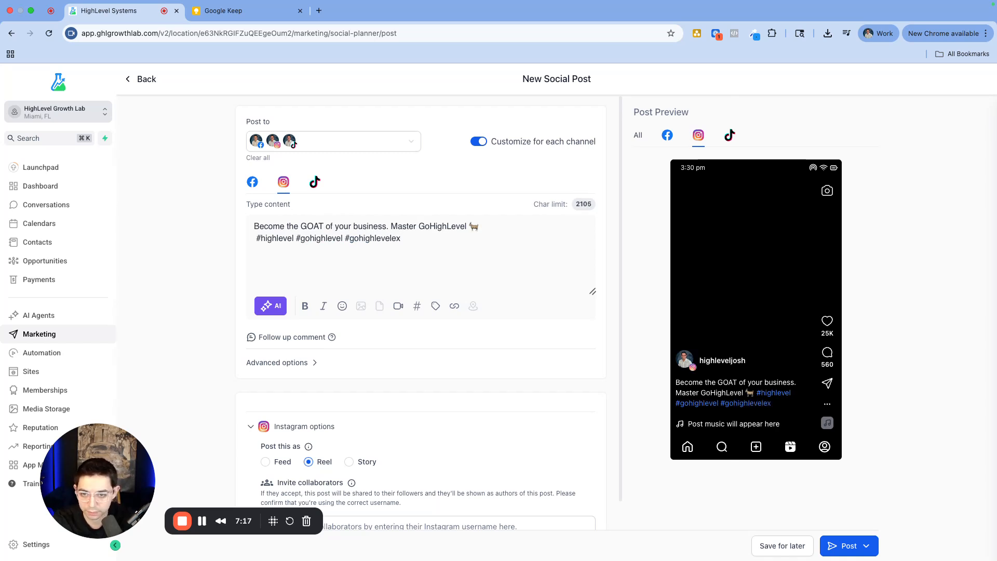
pyautogui.write('pert')
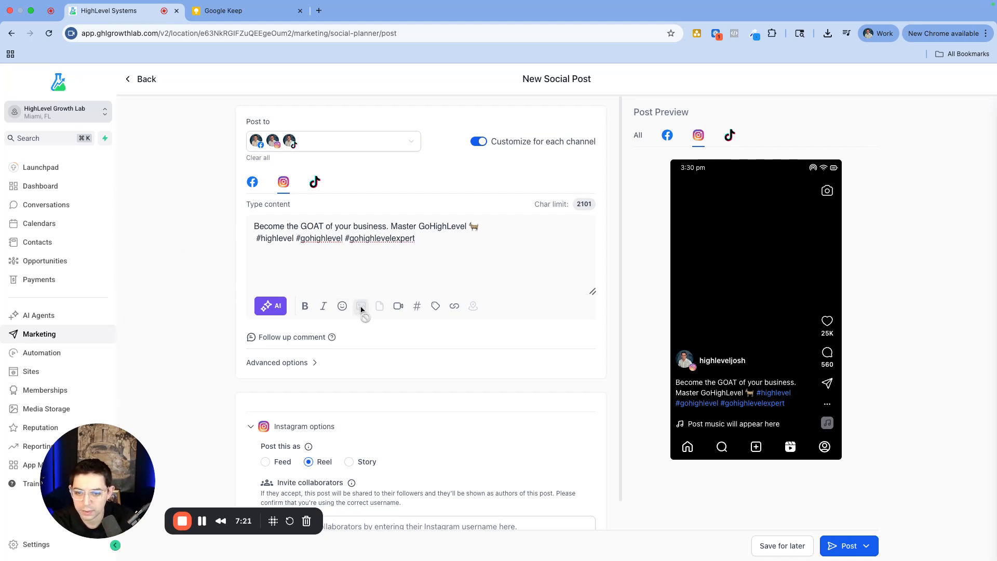
# Attach the video GOAT - Master HighLevel.mp4 to the Instagram version of the post.
pyautogui.scroll(-1, 419, 270)
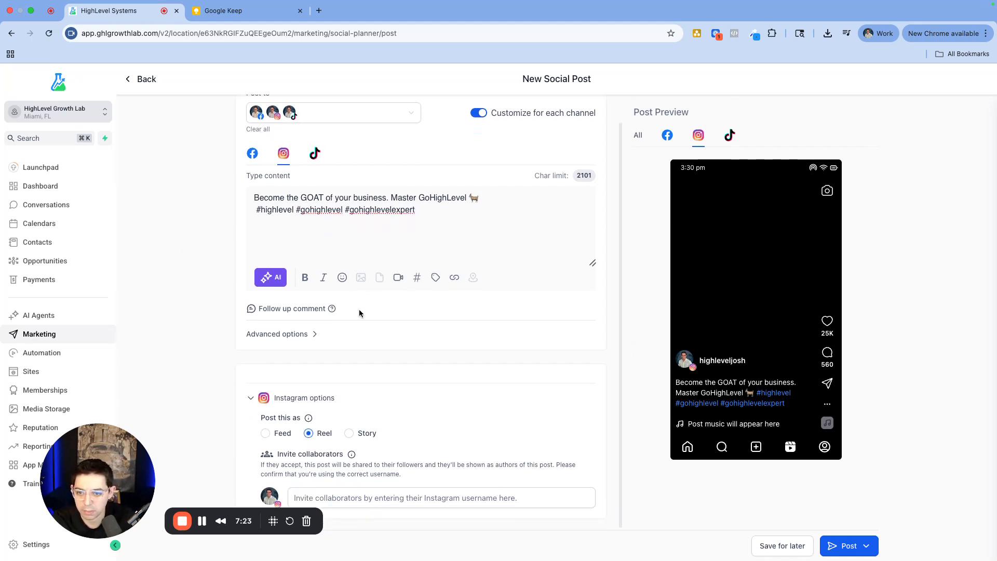
pyautogui.click(397, 278)
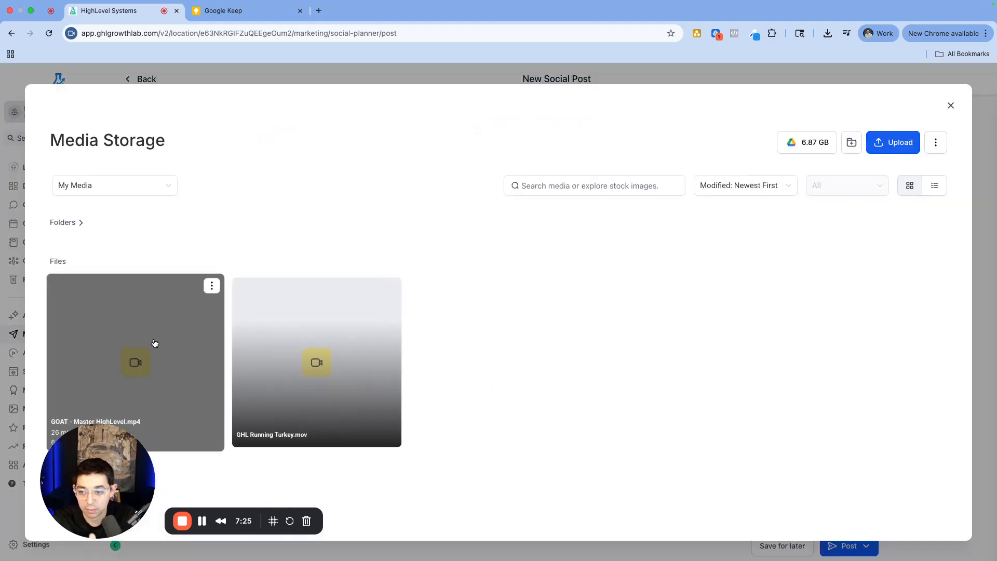
pyautogui.click(156, 344)
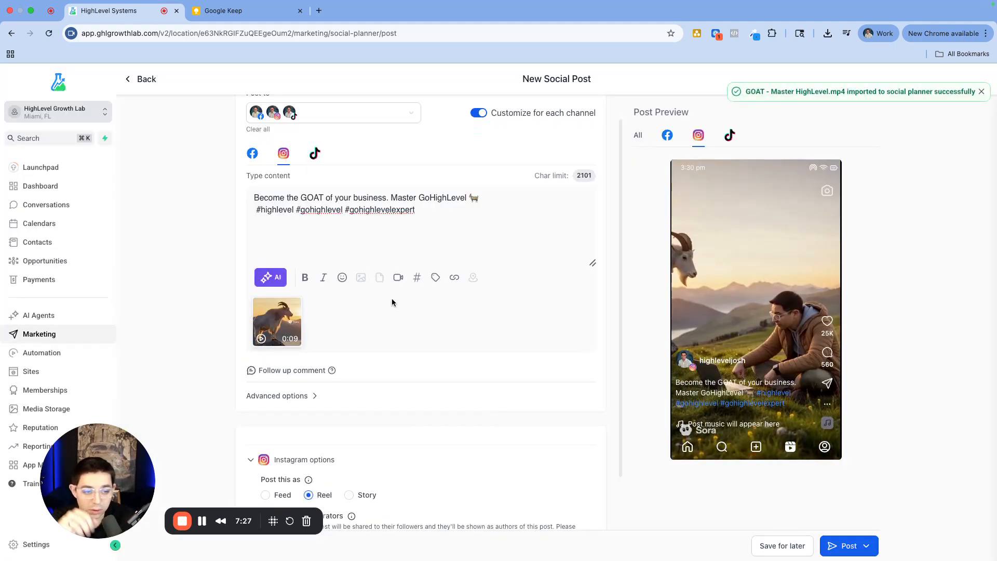
# Examine the Instagram version's post options and its advanced category and tag settings without choosing any.
pyautogui.scroll(-2, 394, 305)
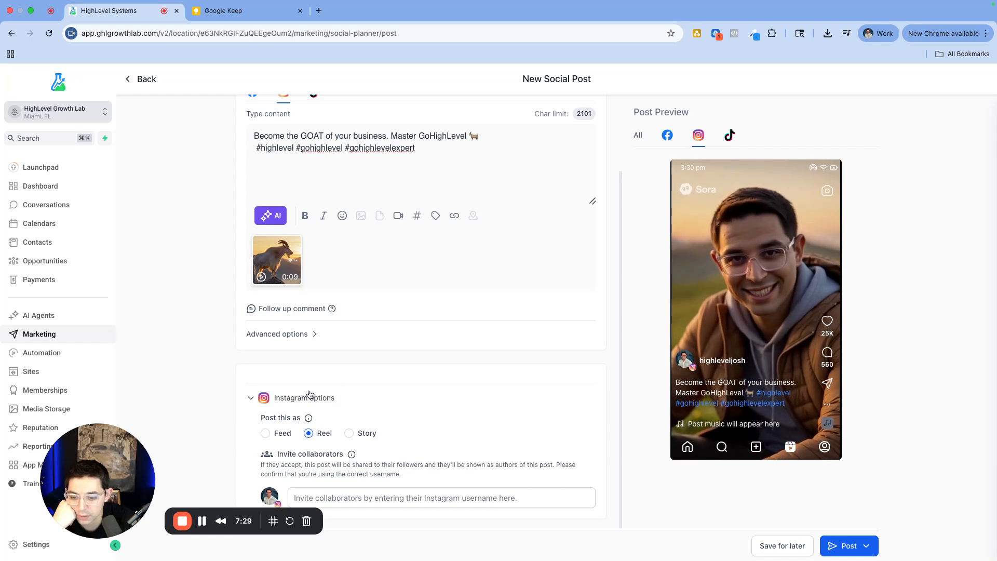
pyautogui.scroll(2, 278, 443)
pyautogui.click(291, 424)
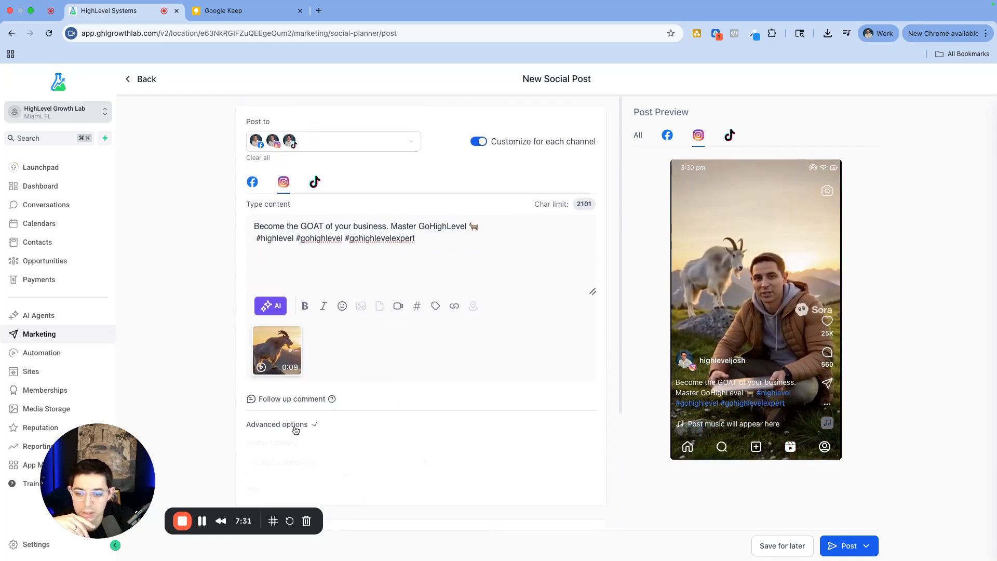
pyautogui.scroll(-3, 421, 330)
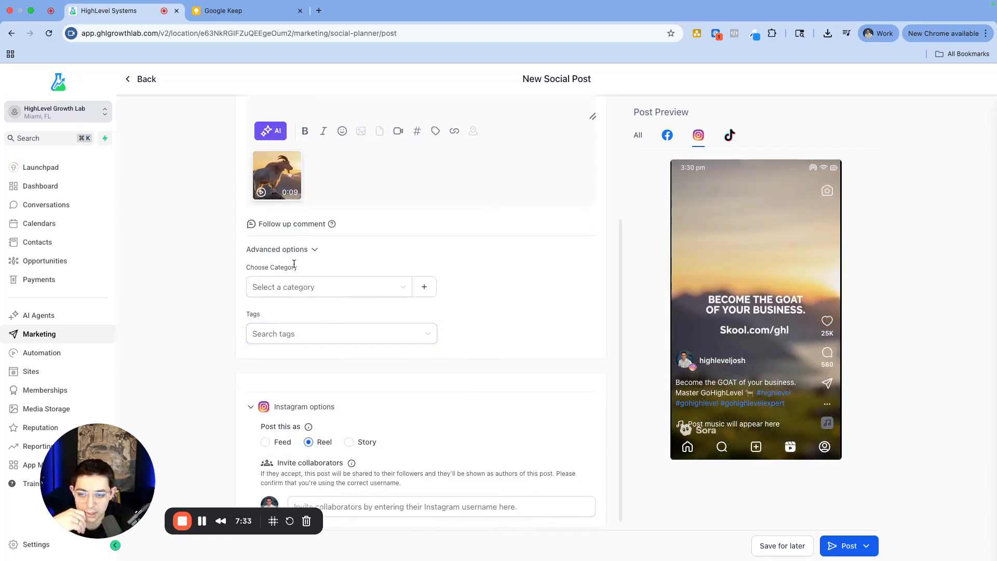
pyautogui.click(279, 288)
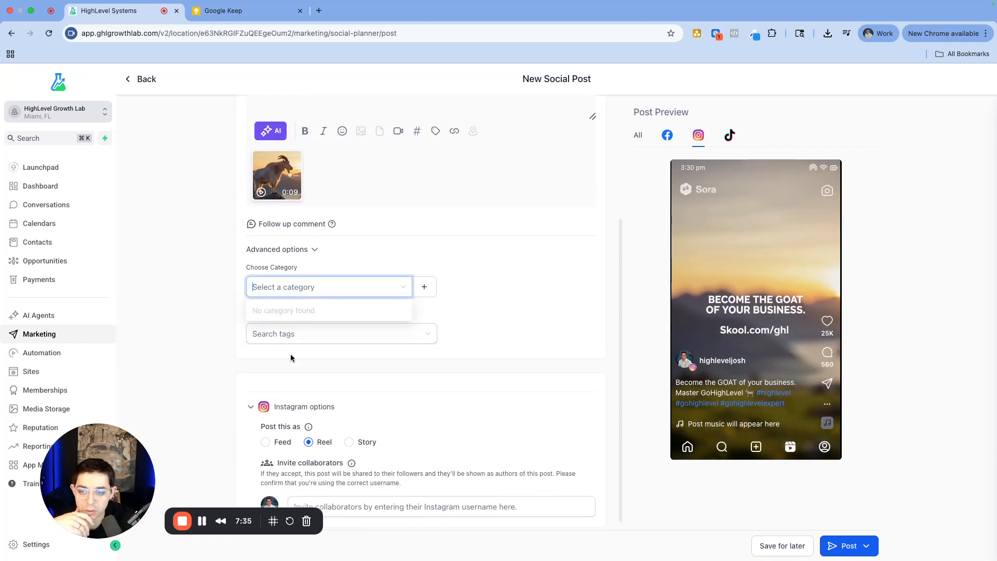
pyautogui.click(338, 337)
pyautogui.click(491, 272)
pyautogui.scroll(5, 317, 309)
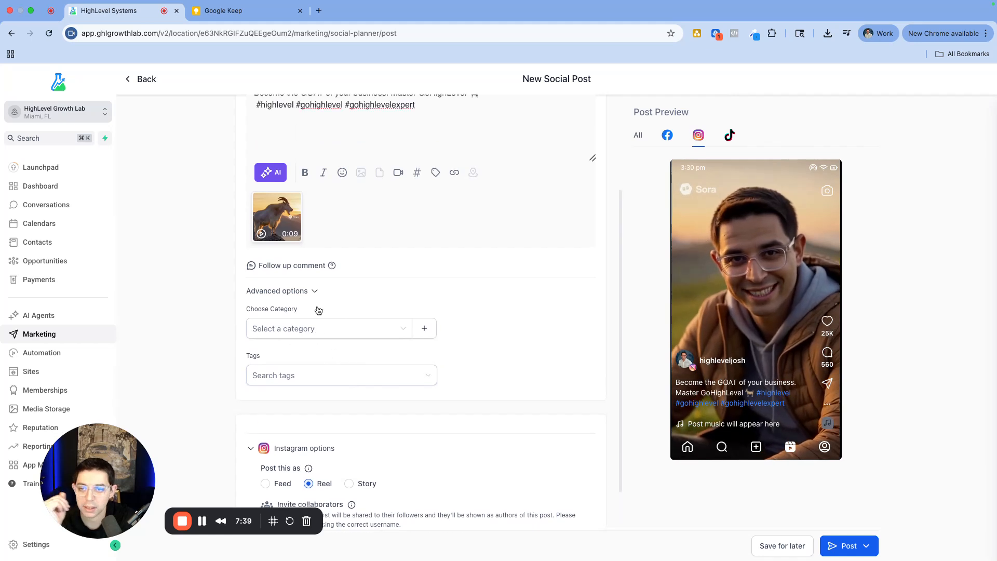
pyautogui.moveTo(416, 238); pyautogui.dragTo(326, 227)
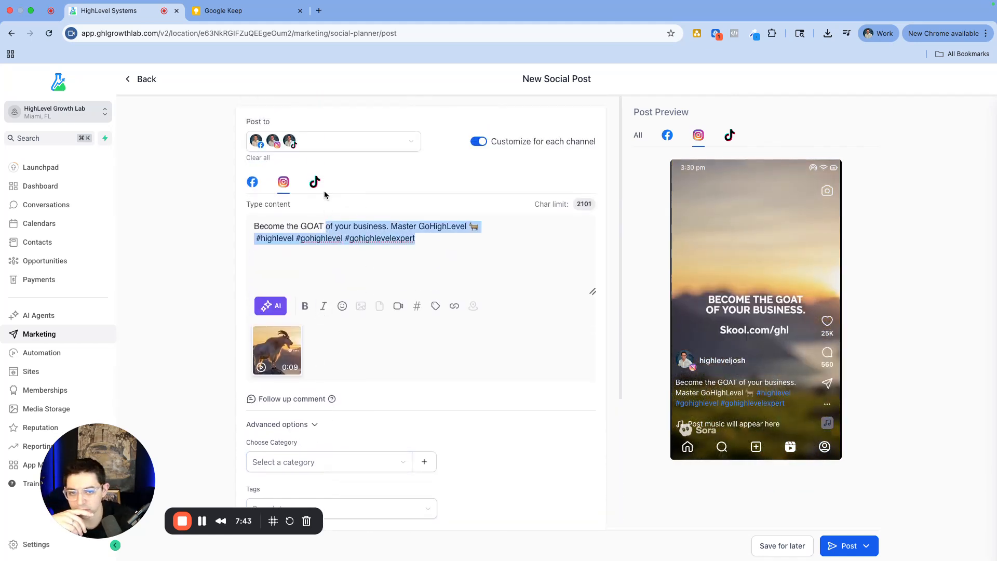
# Paste the copied caption, with its original hashtags, into the TikTok version of the post.
pyautogui.click(318, 180)
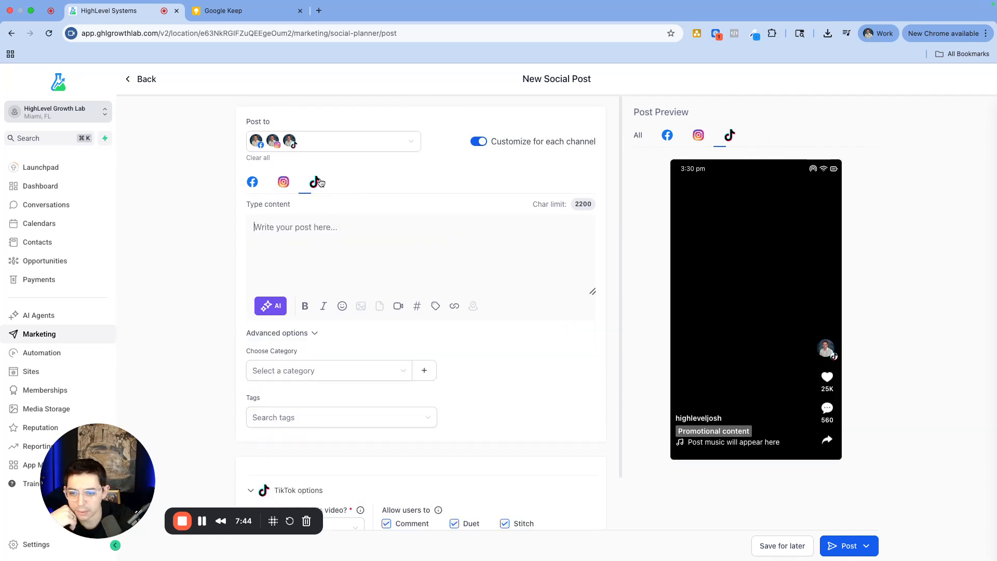
pyautogui.click(319, 226)
pyautogui.write('Become the GOAT of your business. Master GoHighLevel 🐐 #highlevel #gohighlevel #highleveljosh')
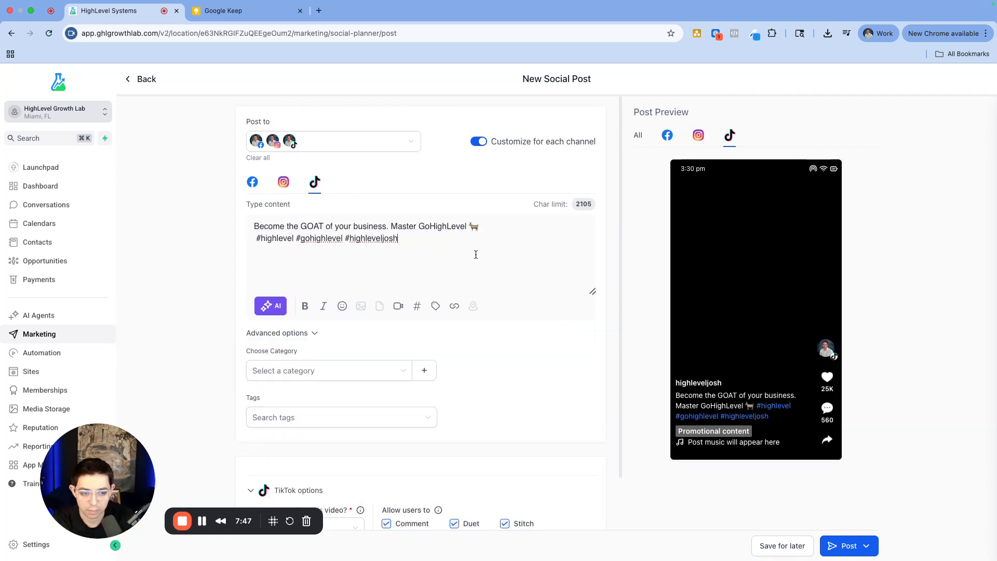
# Check the TikTok options and attach the video GOAT - Master HighLevel.mp4 to the TikTok version.
pyautogui.scroll(-2, 534, 307)
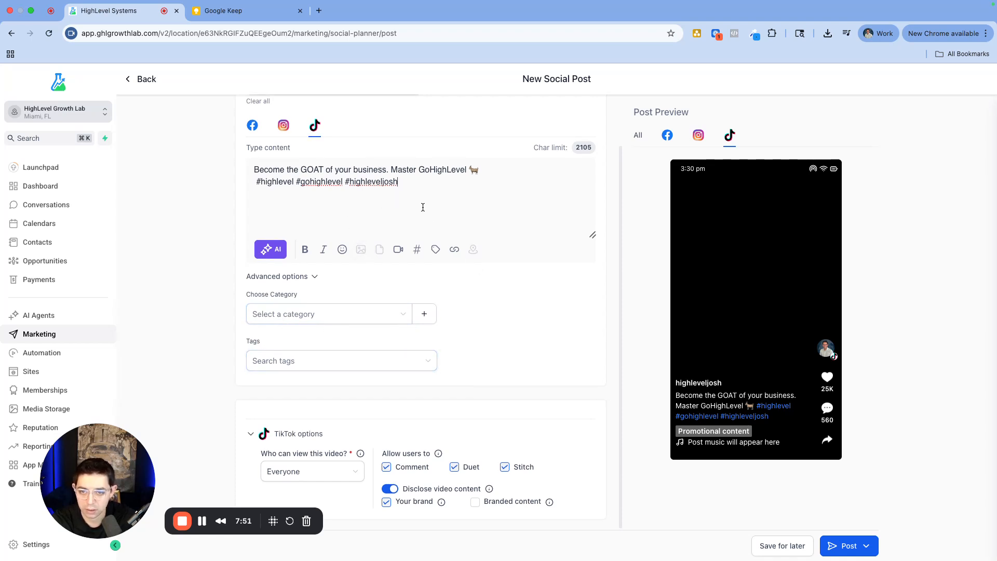
pyautogui.scroll(2, 506, 217)
pyautogui.scroll(-2, 505, 275)
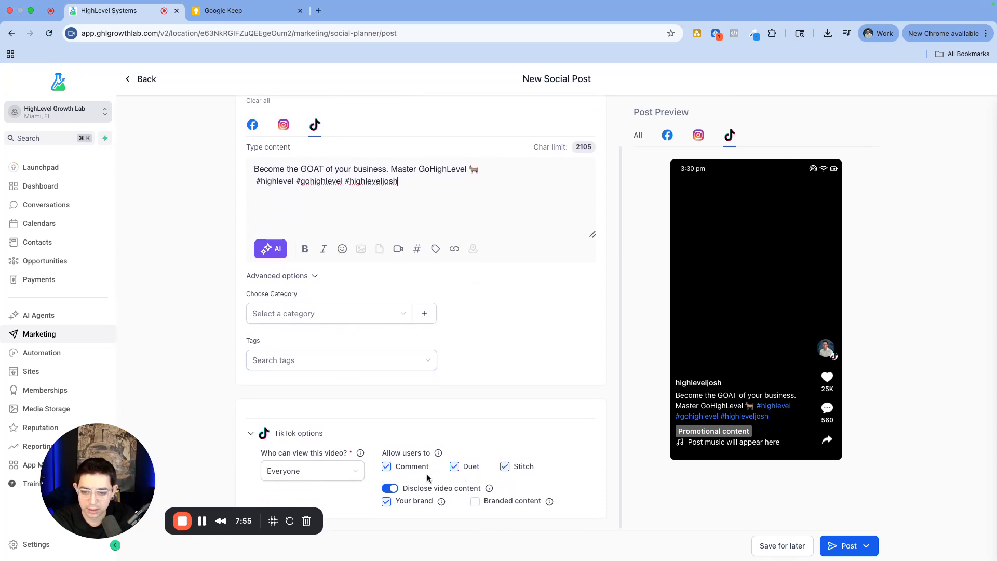
pyautogui.scroll(2, 475, 332)
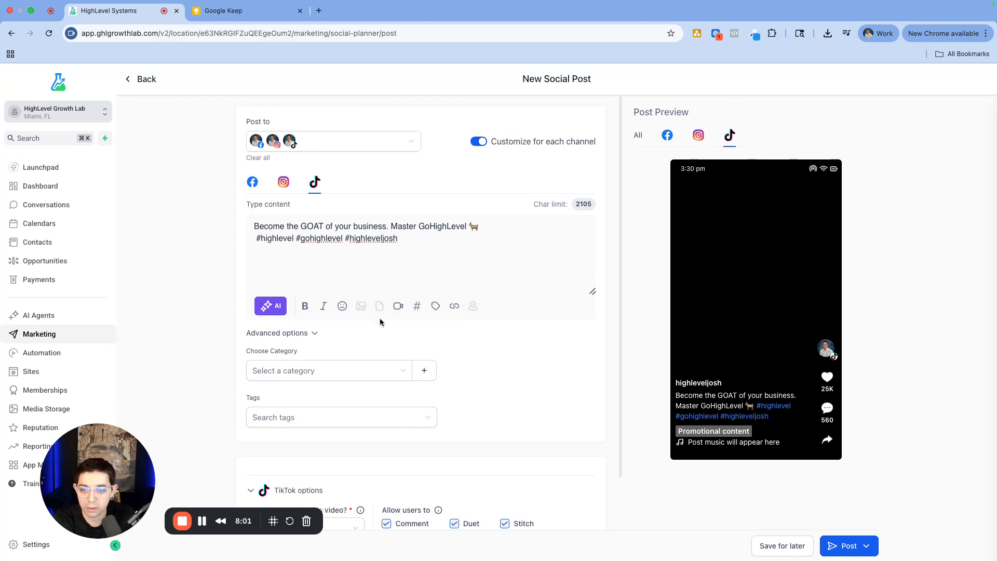
pyautogui.click(398, 306)
pyautogui.click(151, 328)
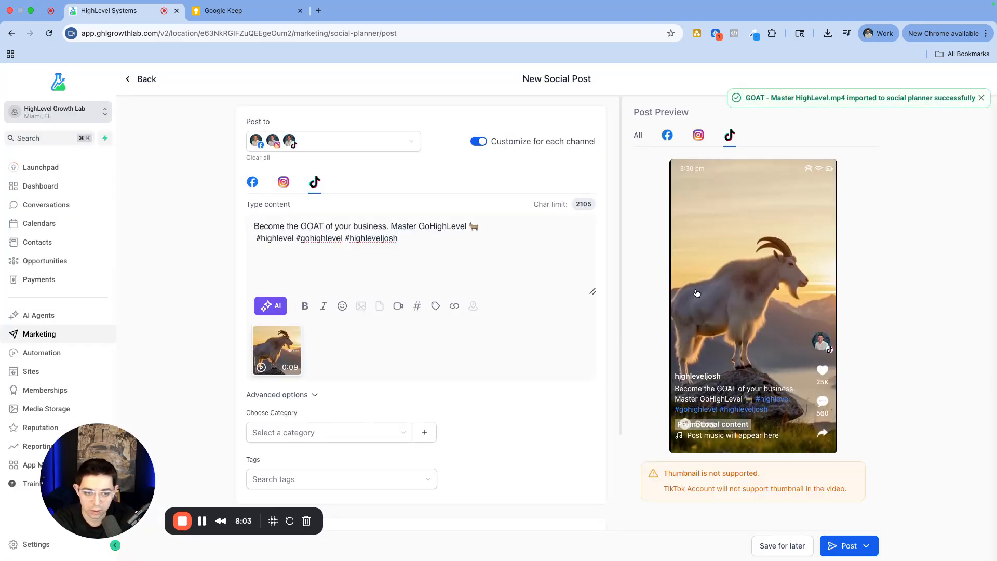
# Review the caption, video and channel options of the TikTok, Facebook and Instagram versions.
pyautogui.scroll(-4, 439, 398)
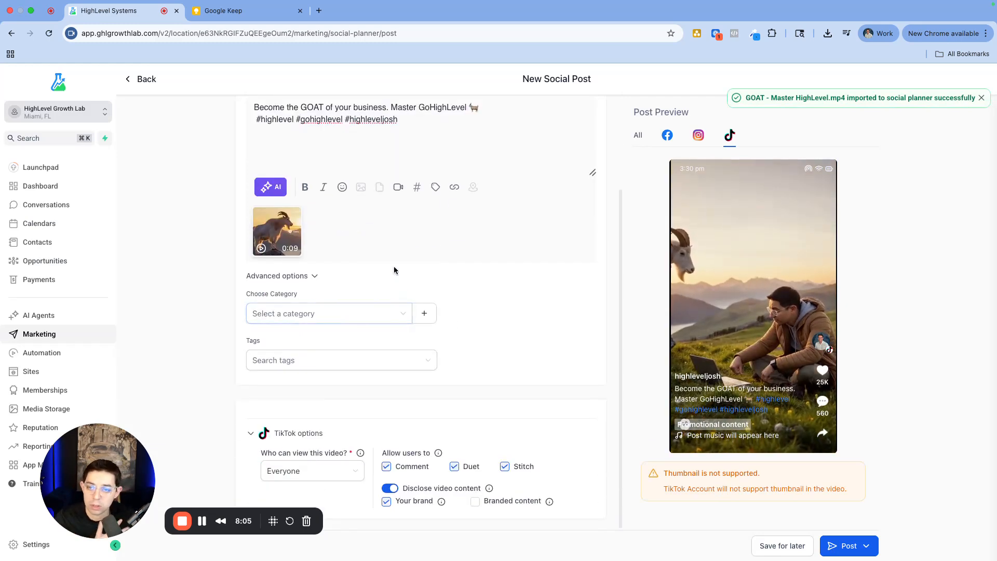
pyautogui.scroll(4, 394, 270)
pyautogui.click(255, 182)
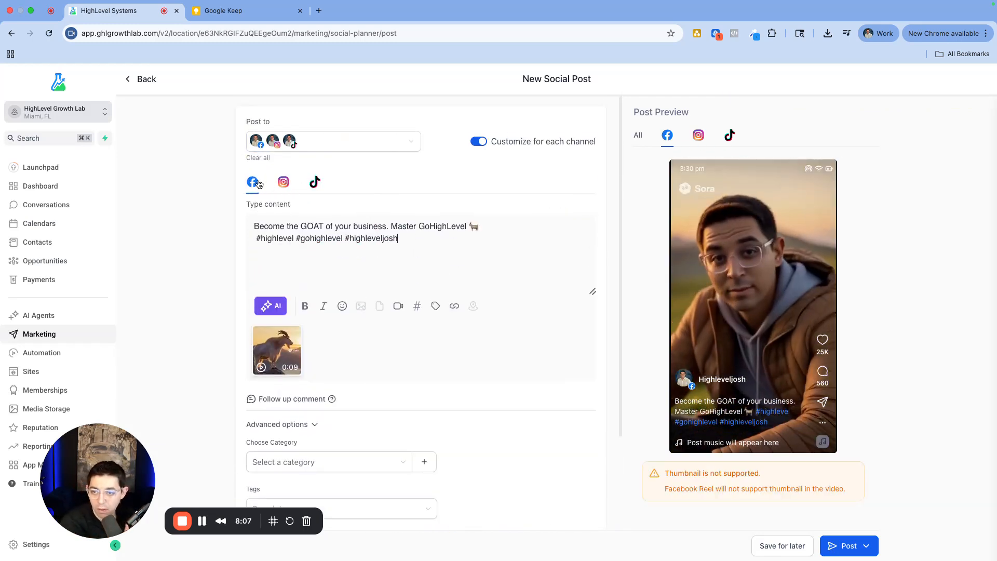
pyautogui.scroll(-4, 461, 223)
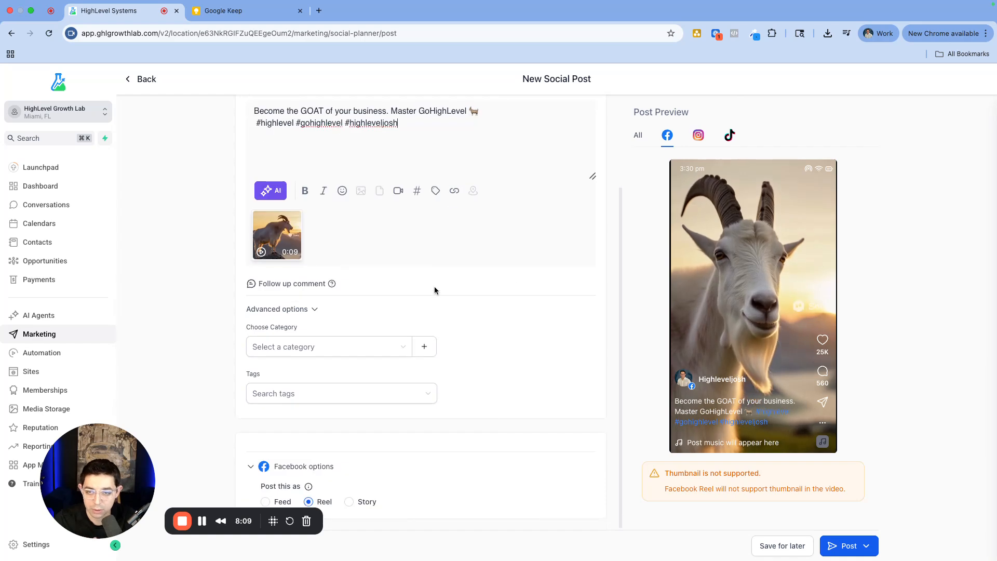
pyautogui.scroll(4, 480, 267)
pyautogui.click(283, 182)
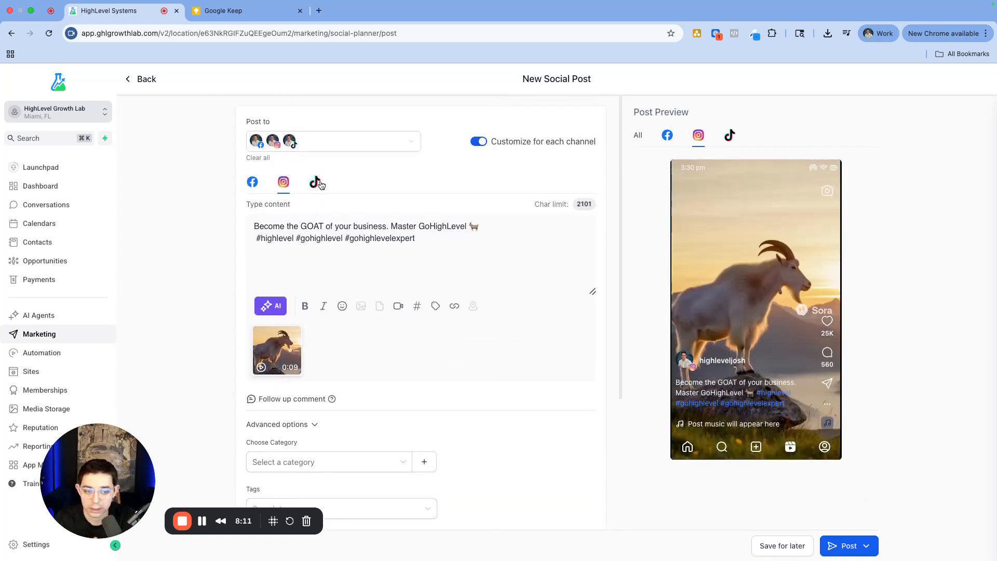
pyautogui.click(315, 182)
pyautogui.scroll(-4, 438, 283)
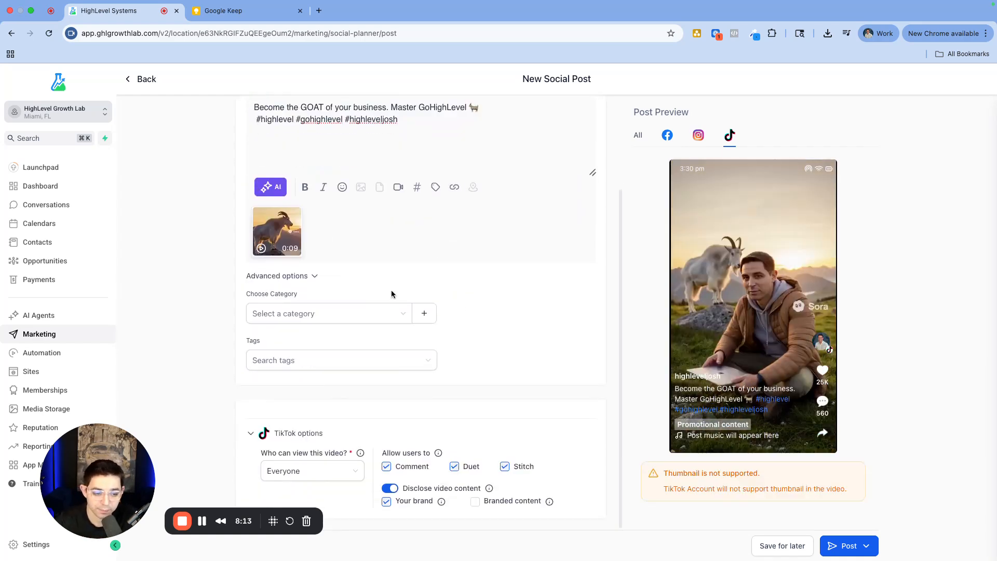
pyautogui.scroll(4, 514, 378)
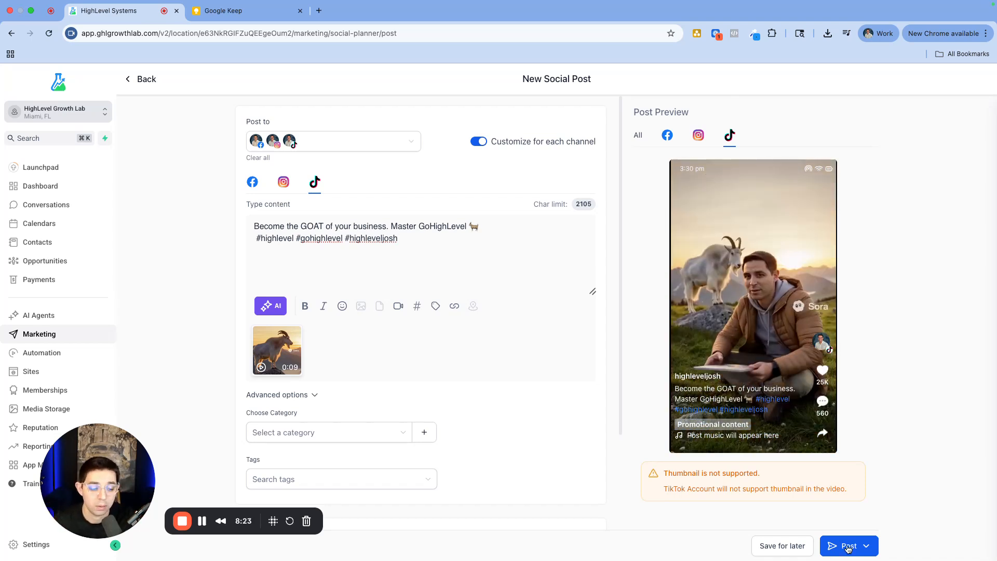
pyautogui.click(867, 547)
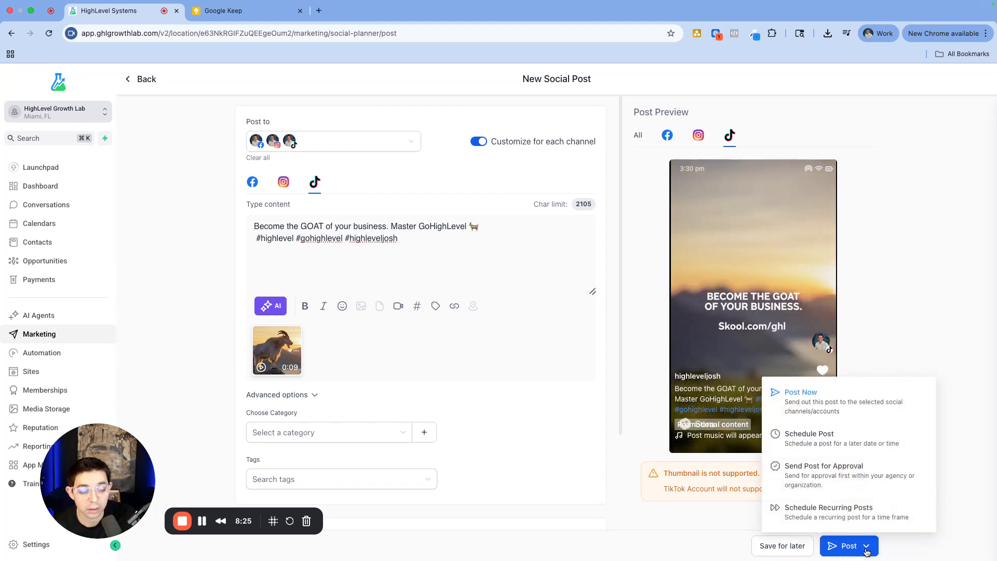
pyautogui.click(838, 439)
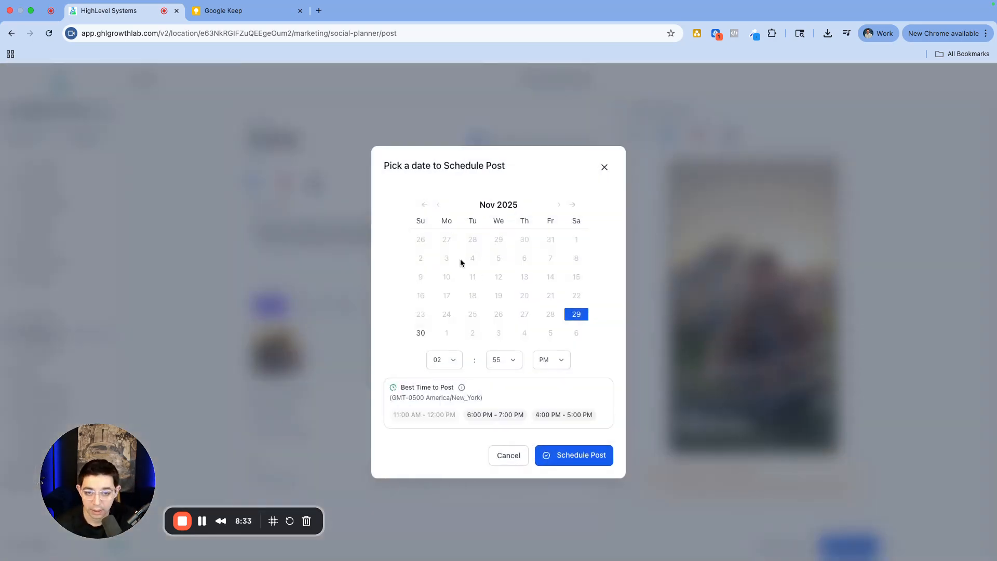
pyautogui.click(420, 333)
pyautogui.click(445, 359)
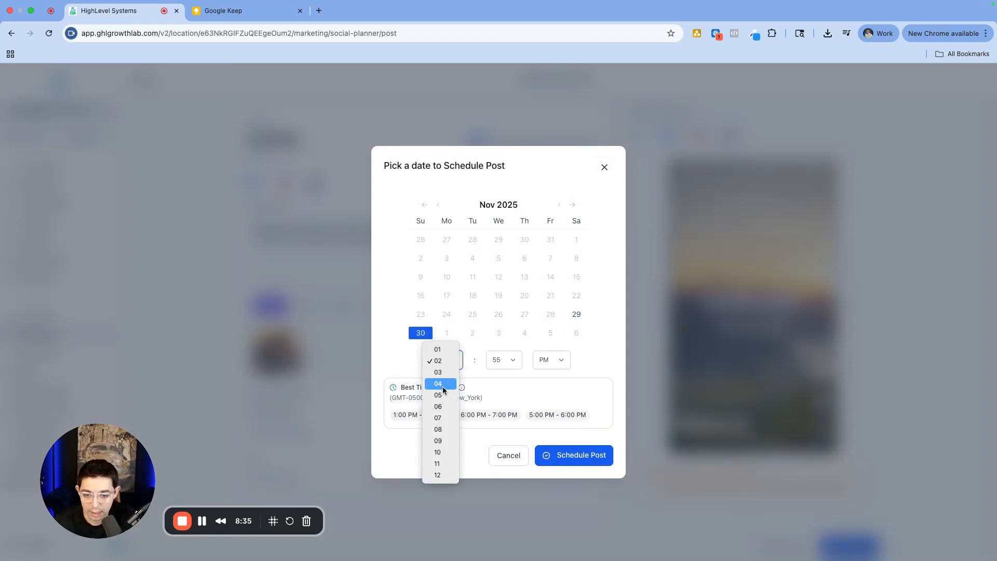
pyautogui.click(438, 429)
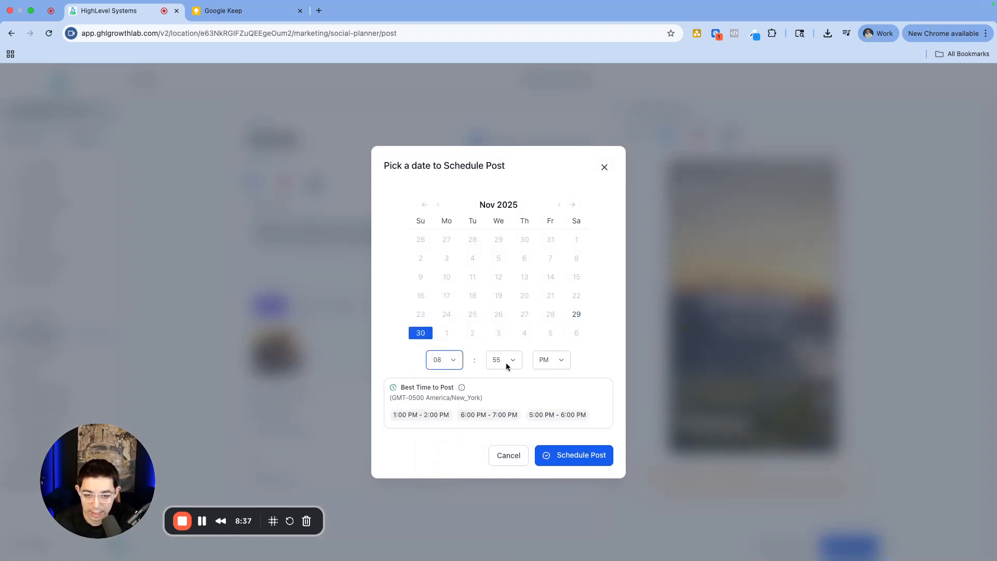
pyautogui.click(506, 364)
pyautogui.click(497, 63)
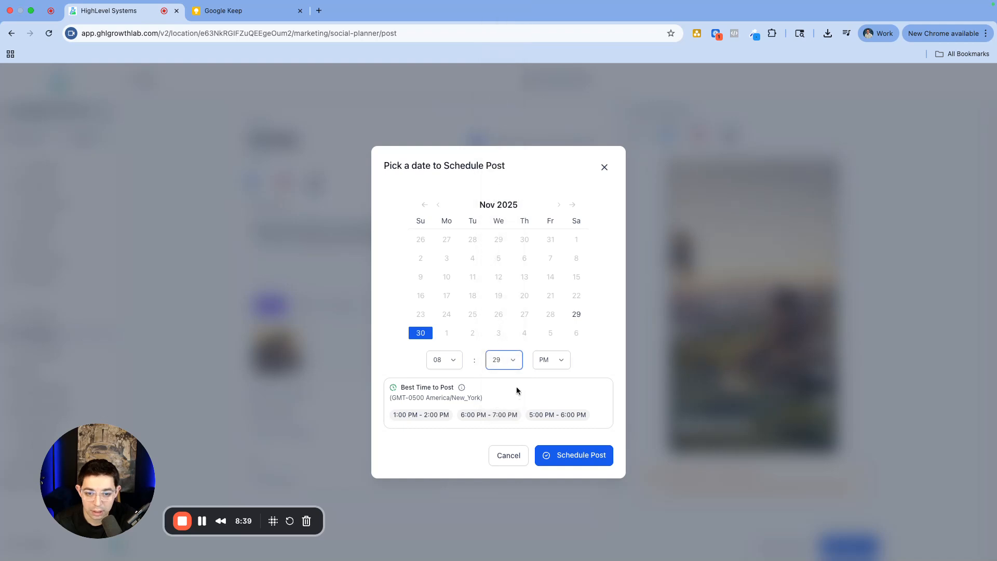
pyautogui.click(515, 360)
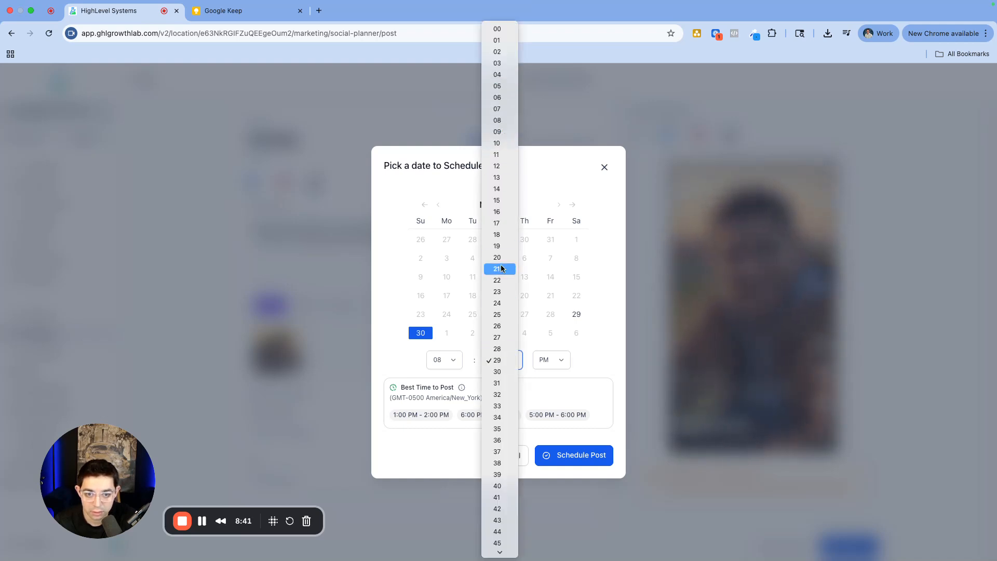
pyautogui.click(499, 371)
pyautogui.click(542, 361)
pyautogui.click(544, 362)
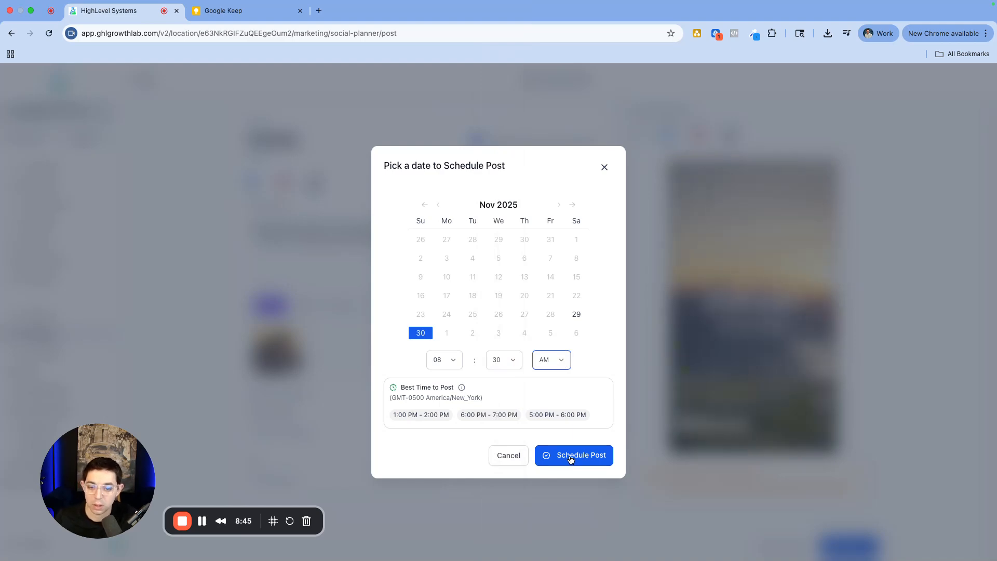
pyautogui.click(605, 164)
# Publish the post immediately to the Facebook, Instagram and TikTok accounts and look at the planner's date range.
pyautogui.click(849, 546)
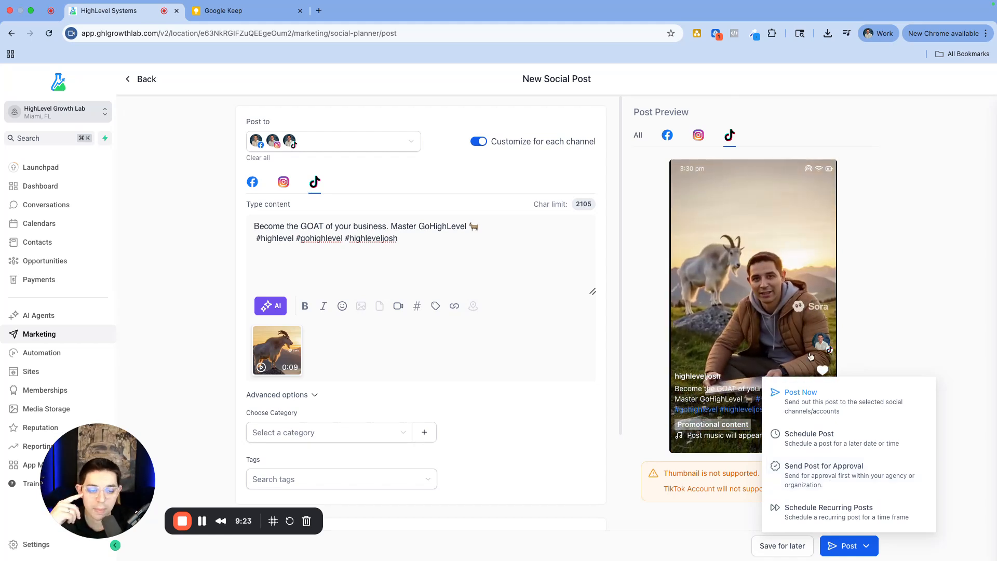
pyautogui.click(824, 402)
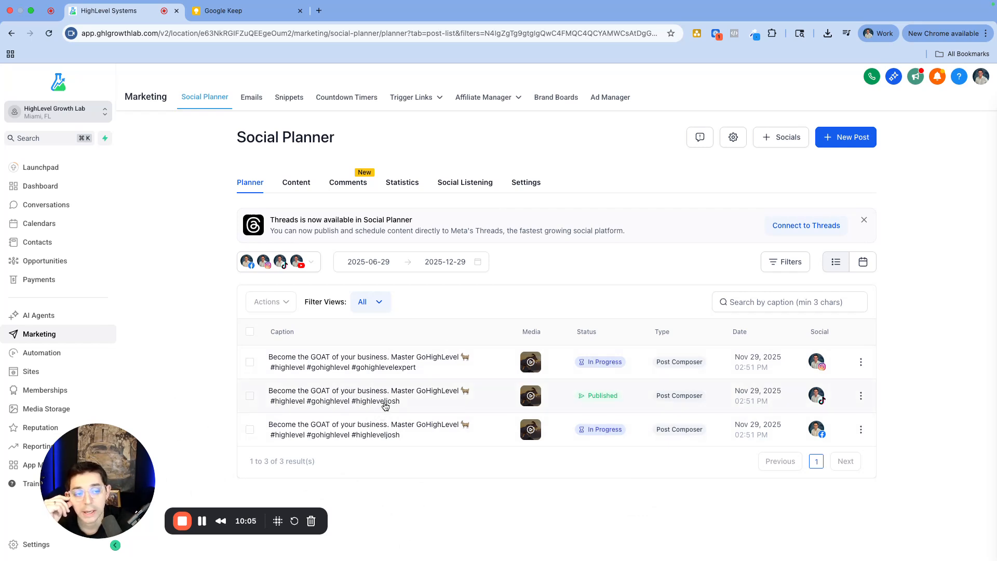
pyautogui.click(387, 263)
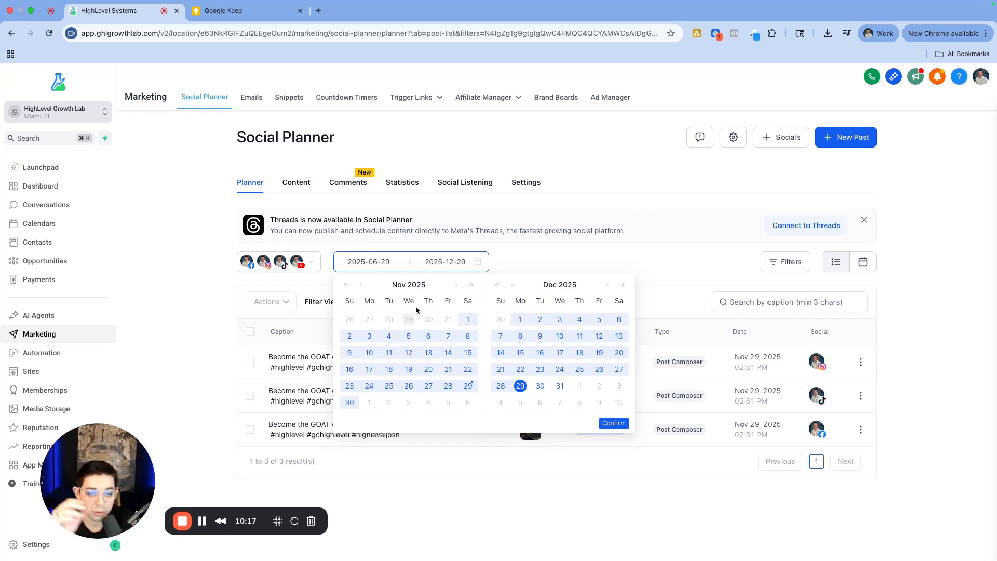
pyautogui.click(626, 251)
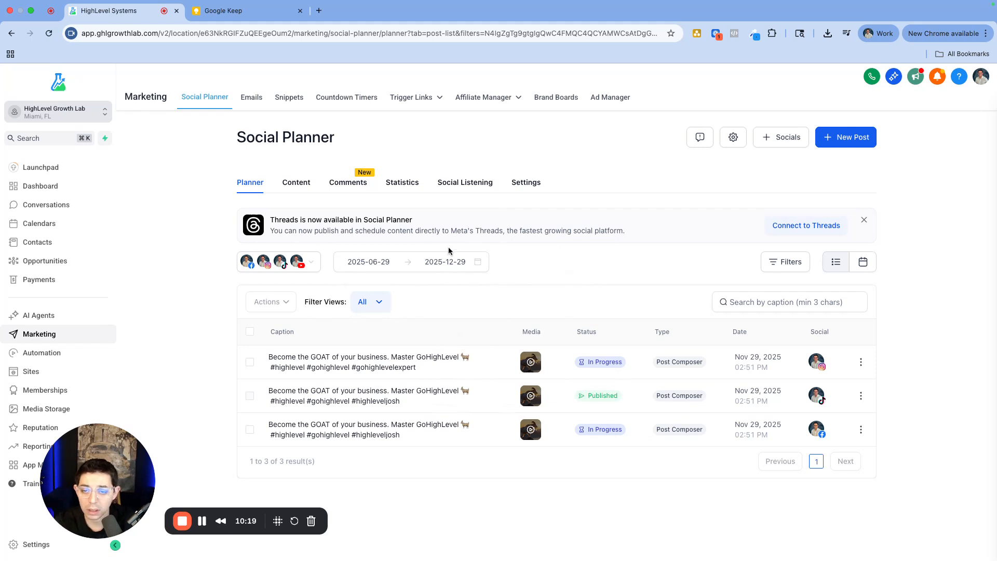
# Review the planner's CSV and approval content, and the comments for Facebook, Instagram and LinkedIn.
pyautogui.click(306, 185)
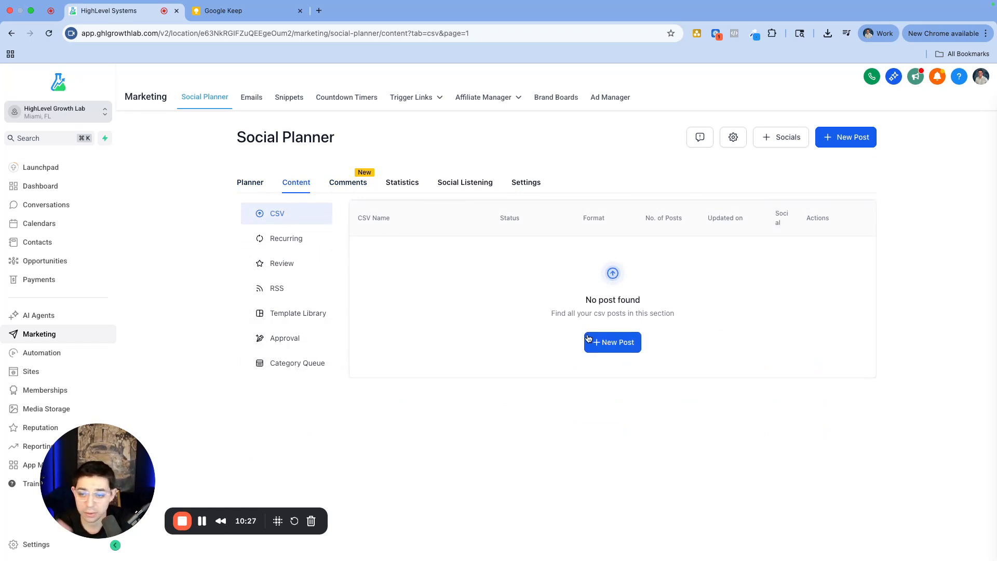
pyautogui.click(295, 345)
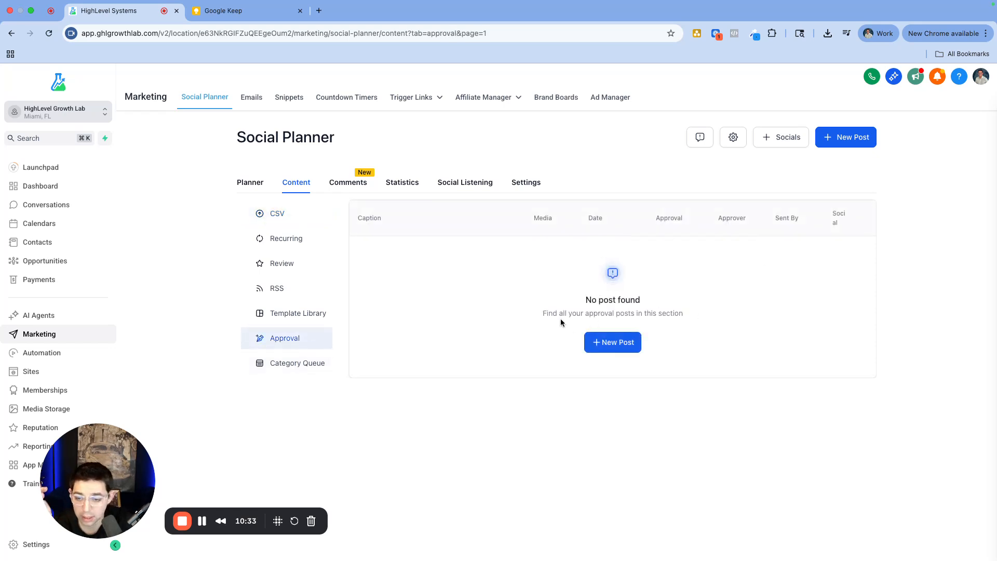
pyautogui.click(345, 186)
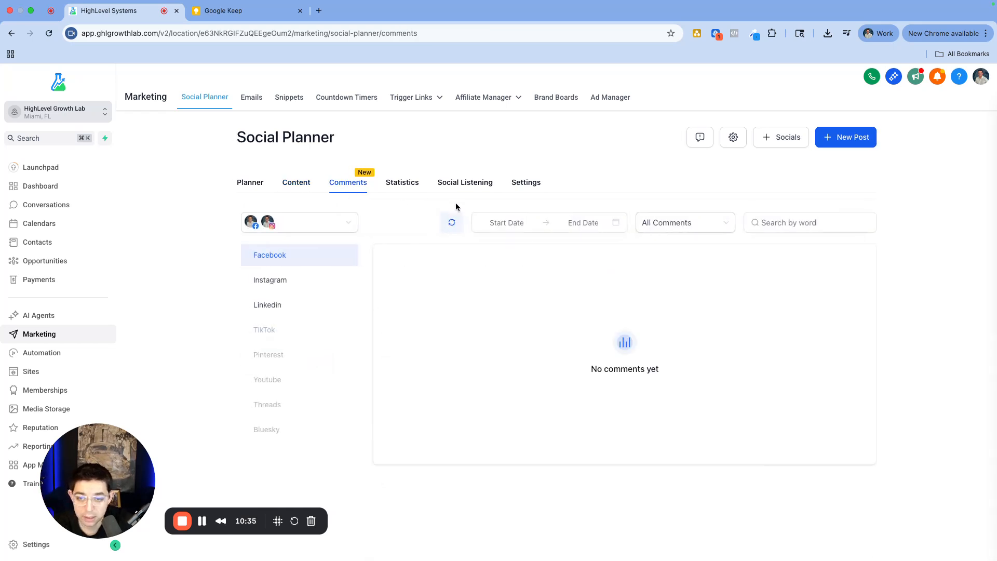
pyautogui.click(268, 278)
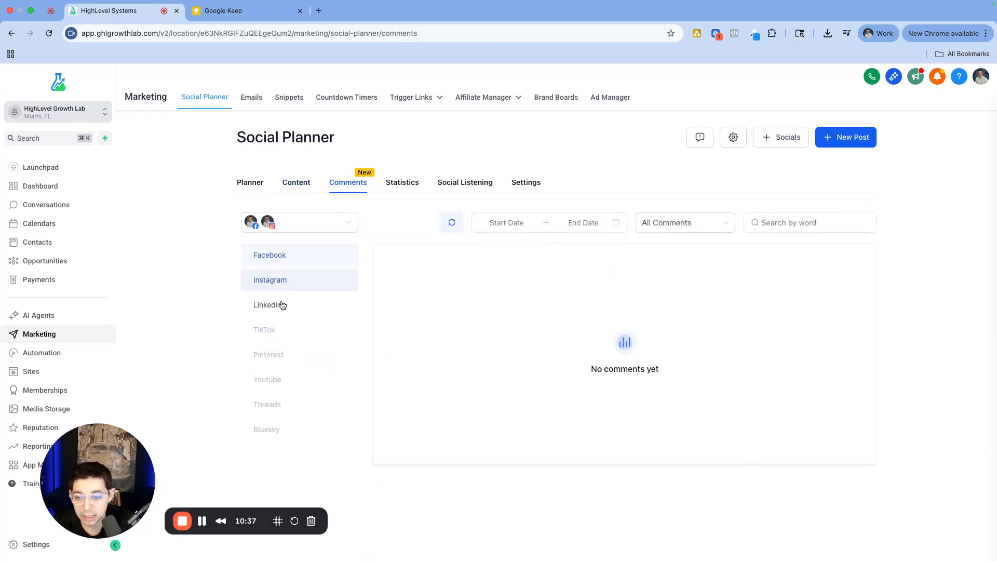
pyautogui.click(280, 305)
pyautogui.click(287, 258)
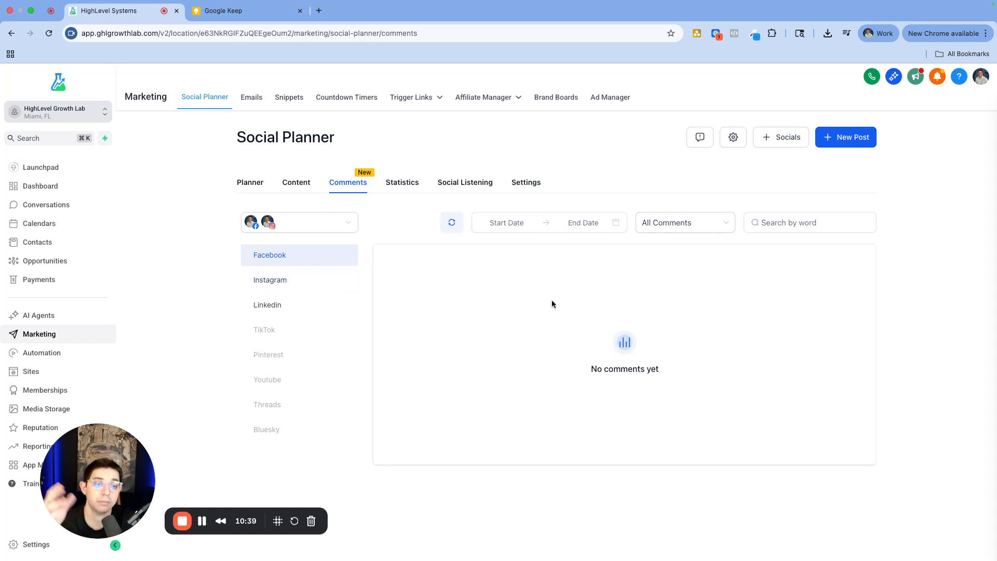
# Examine the post performance statistics for all channels and the Social Listening trend lists.
pyautogui.click(404, 190)
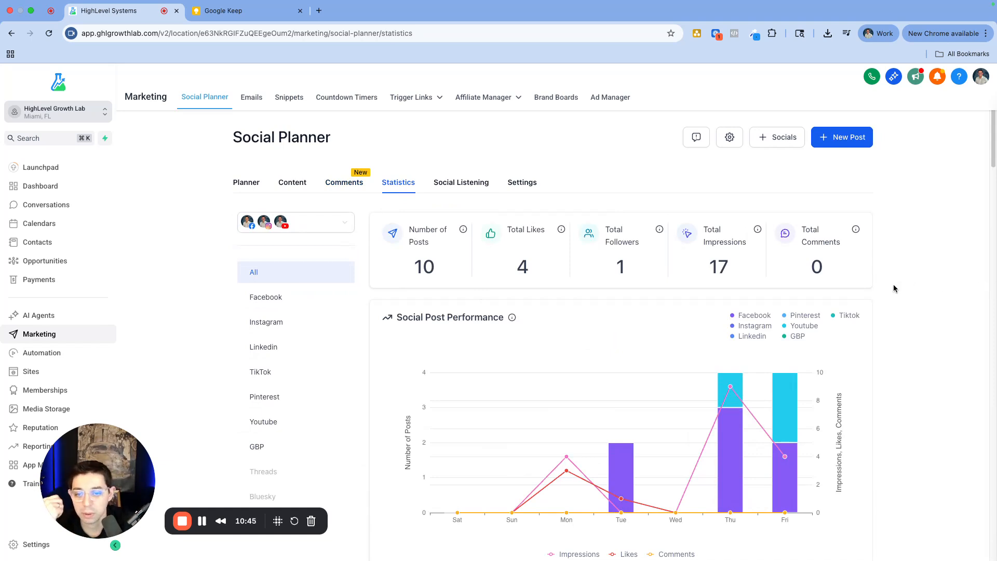
pyautogui.scroll(-2, 881, 299)
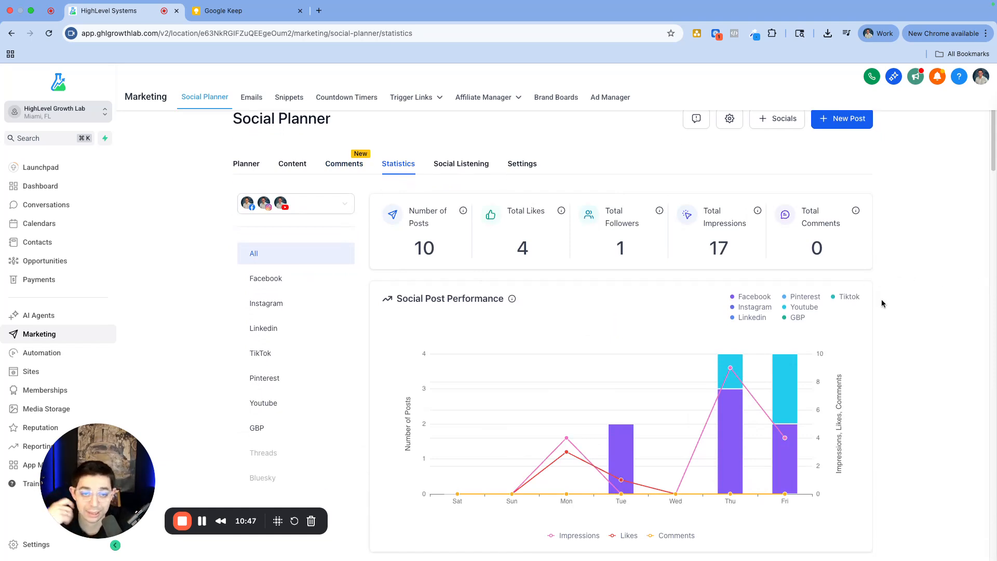
pyautogui.scroll(1, 882, 305)
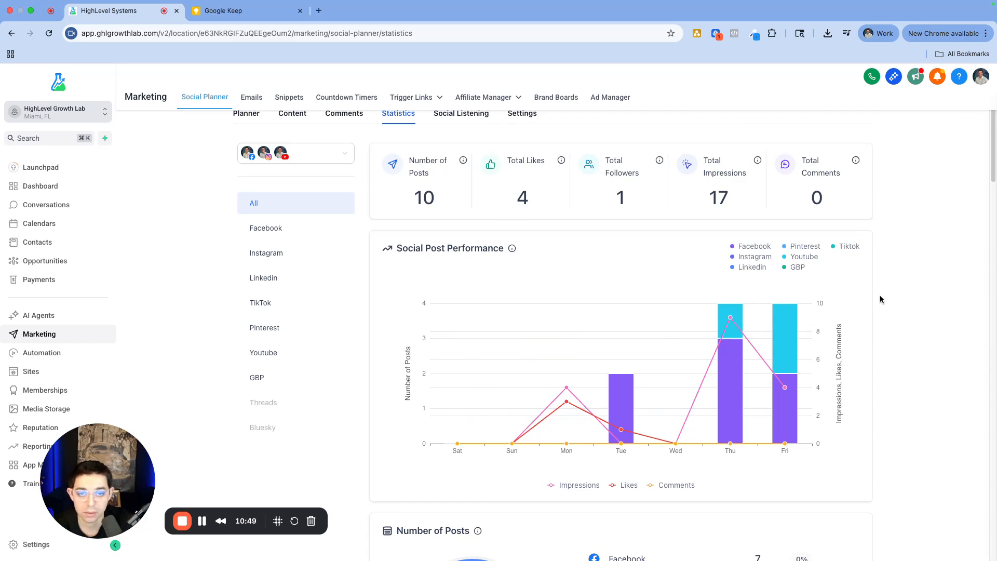
pyautogui.scroll(2, 893, 336)
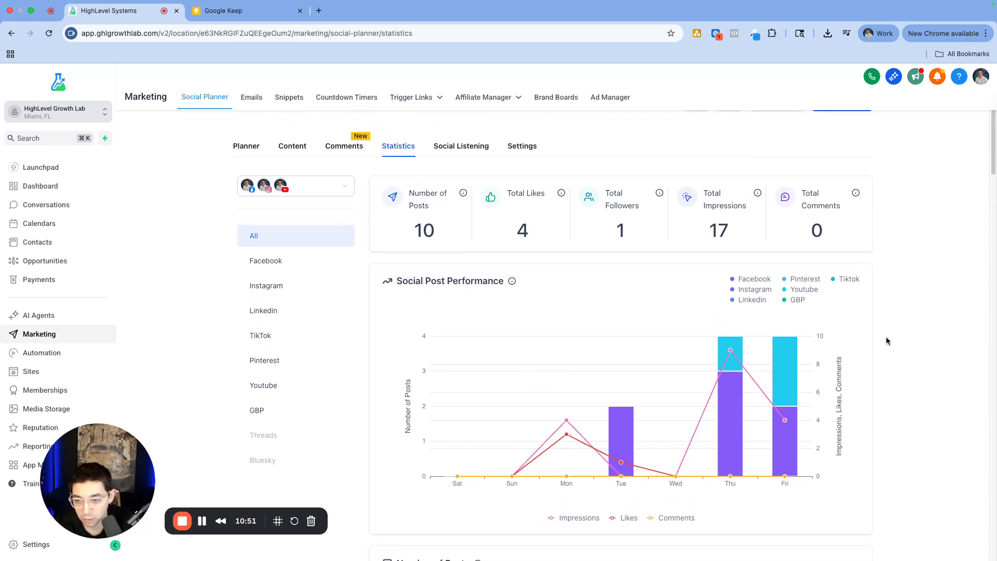
pyautogui.click(461, 146)
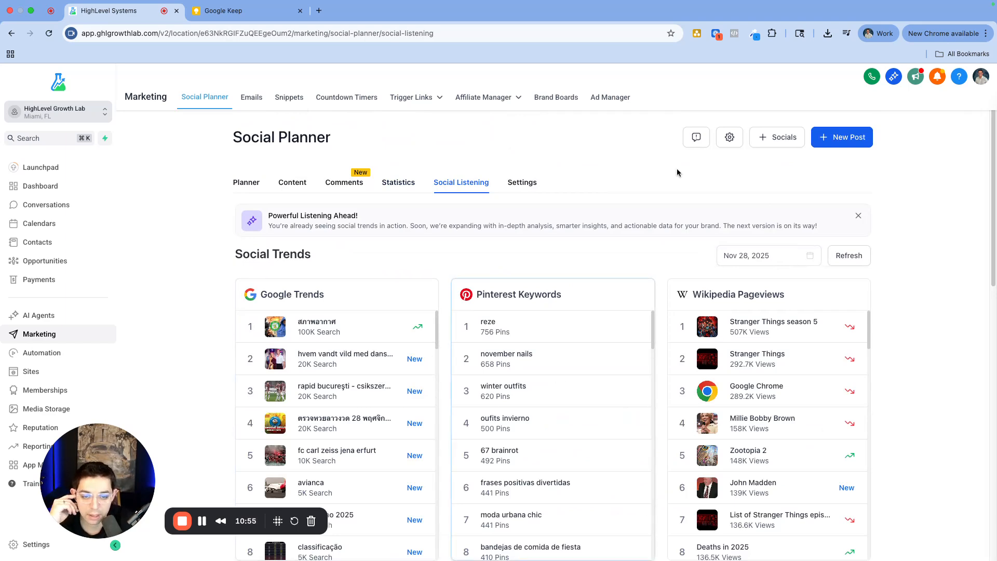
pyautogui.scroll(-5, 930, 332)
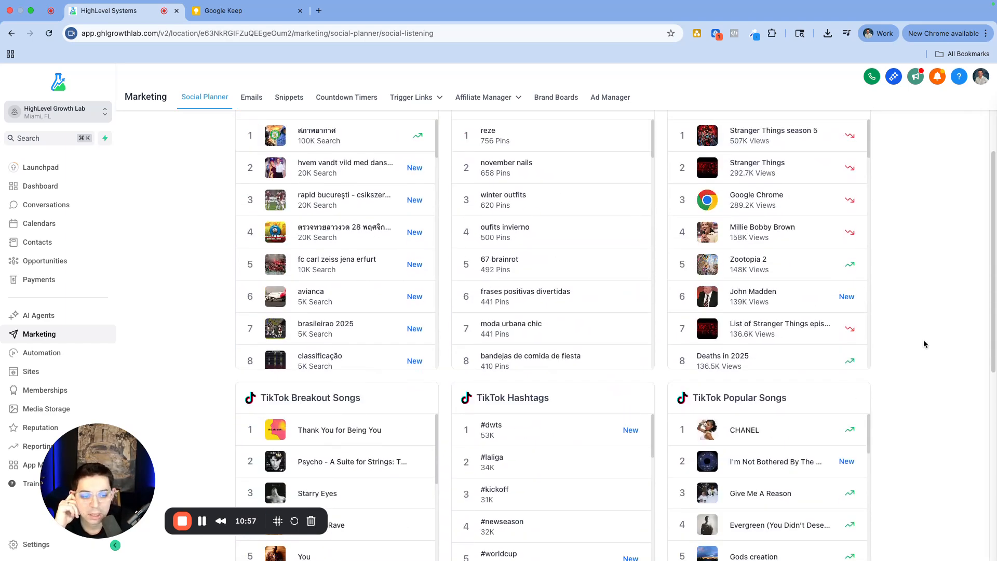
pyautogui.scroll(5, 924, 344)
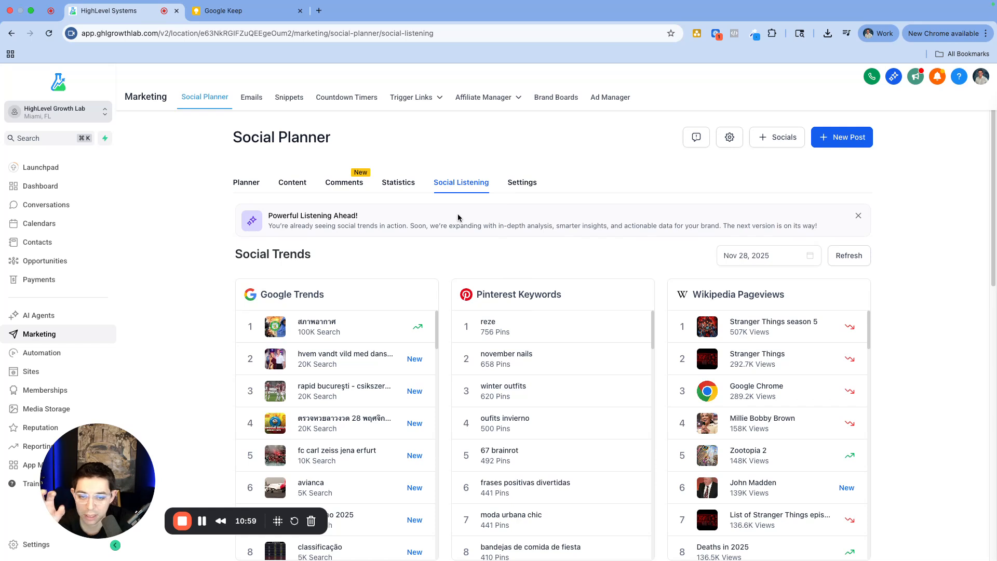
# Check the connection status of the linked social accounts in the Social Planner settings, including the active and expired filters.
pyautogui.click(525, 182)
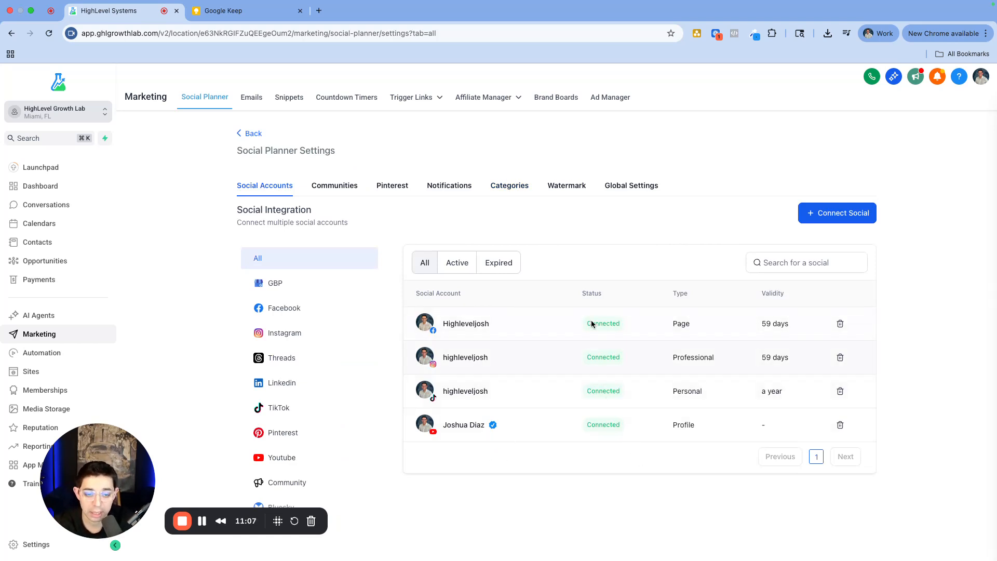
pyautogui.moveTo(587, 295); pyautogui.dragTo(610, 291)
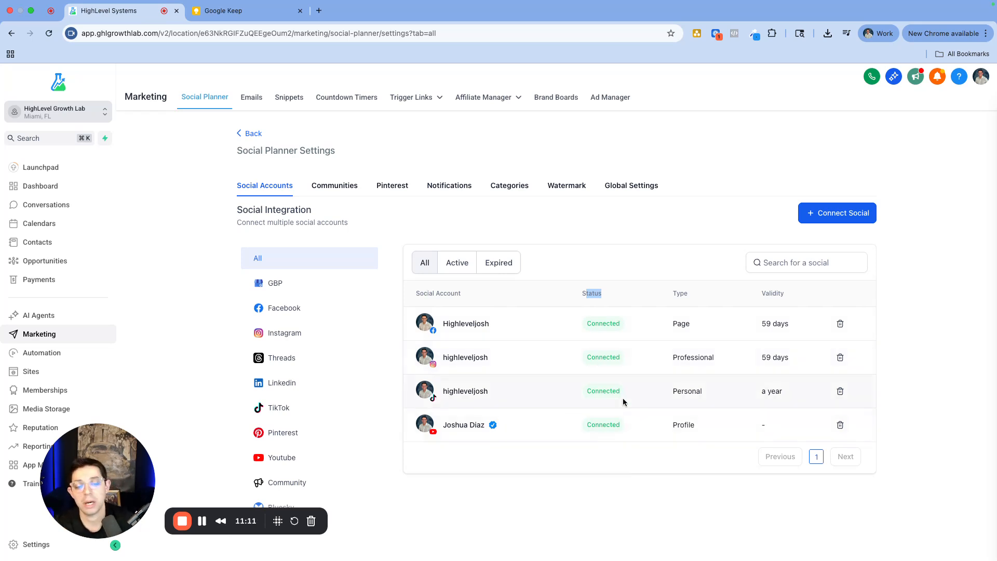
pyautogui.moveTo(587, 391); pyautogui.dragTo(621, 394)
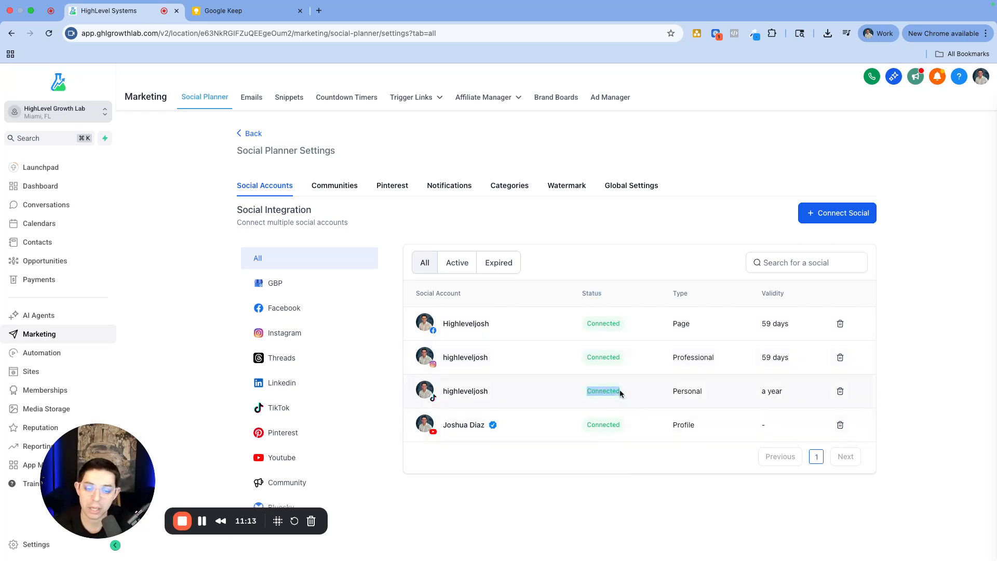
pyautogui.click(904, 287)
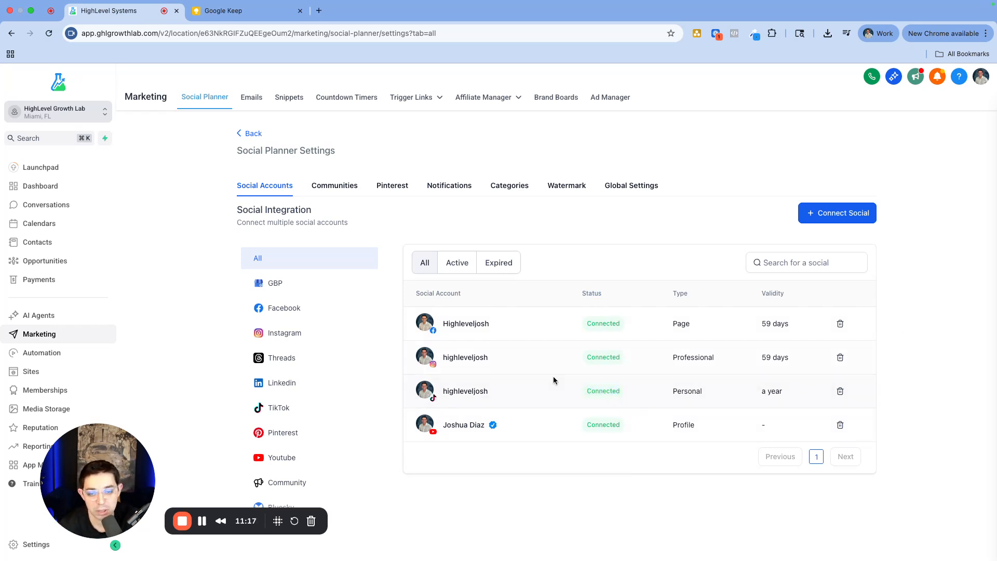
pyautogui.click(473, 264)
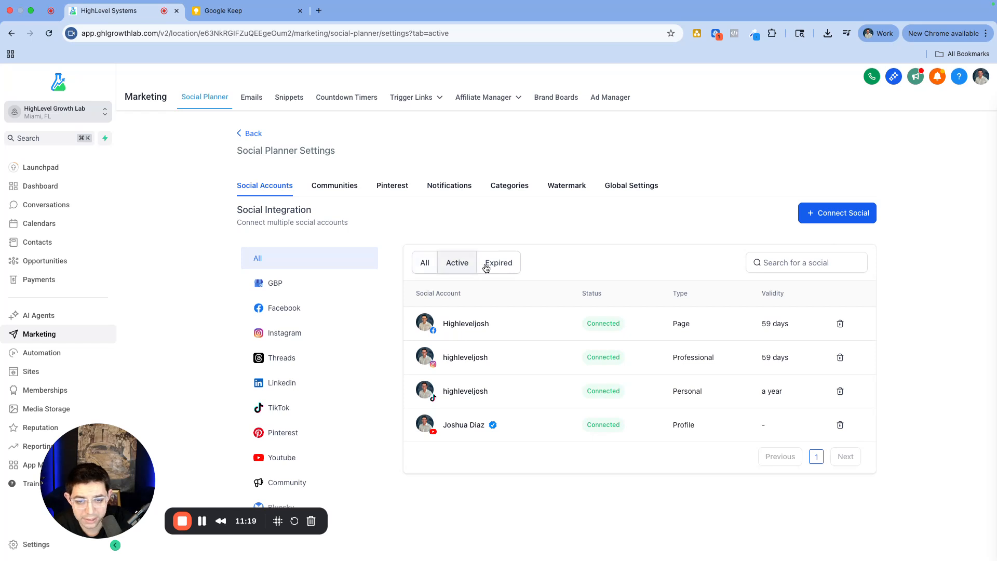
pyautogui.click(493, 266)
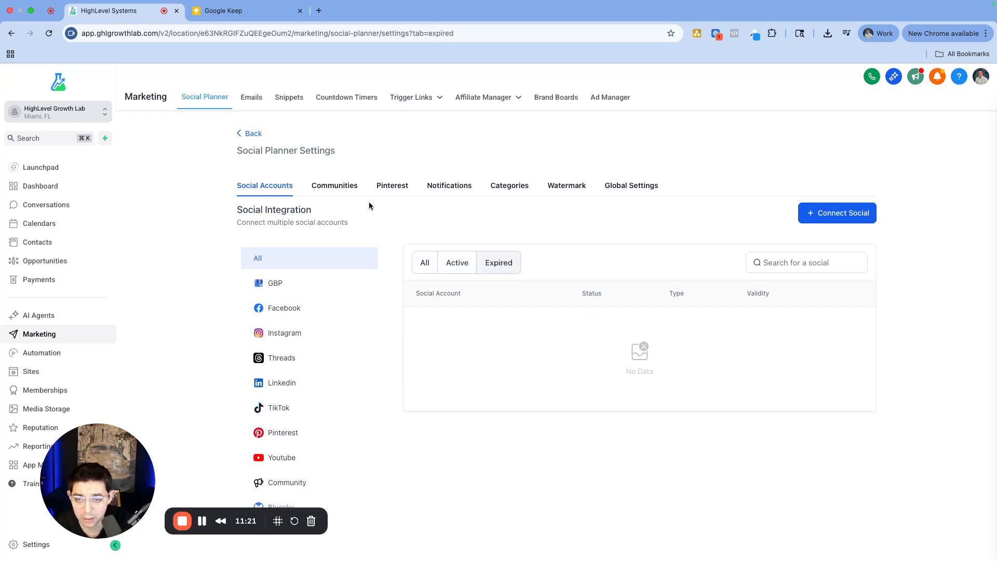
# Review the Communities, Pinterest and Notifications settings, including the full list of email notification types.
pyautogui.click(344, 187)
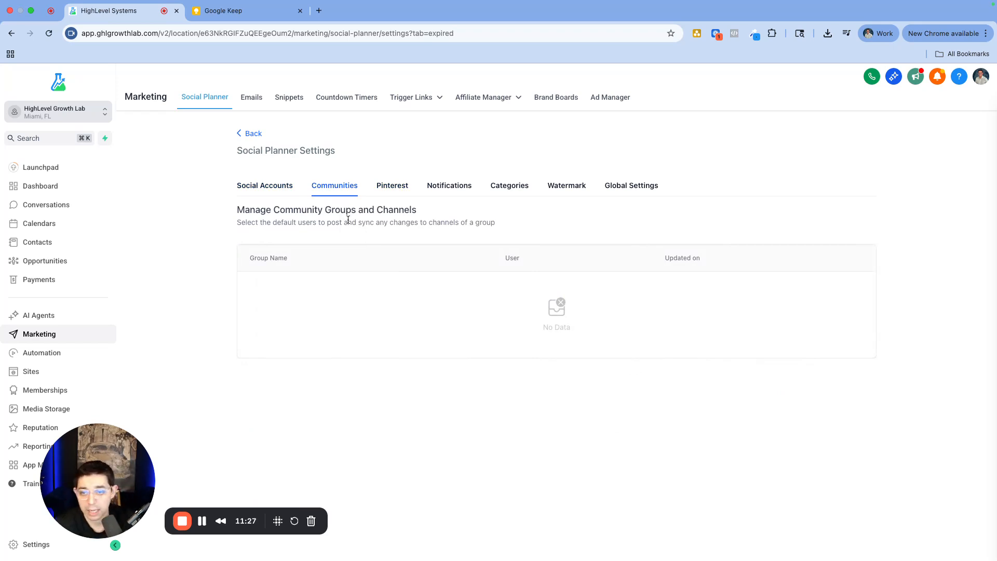
pyautogui.click(401, 193)
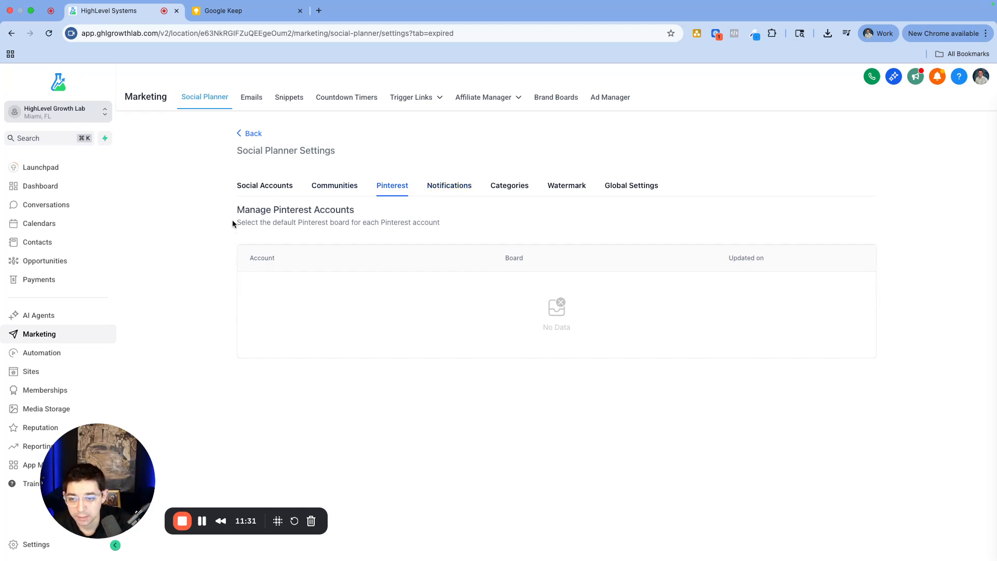
pyautogui.moveTo(233, 222); pyautogui.dragTo(441, 232)
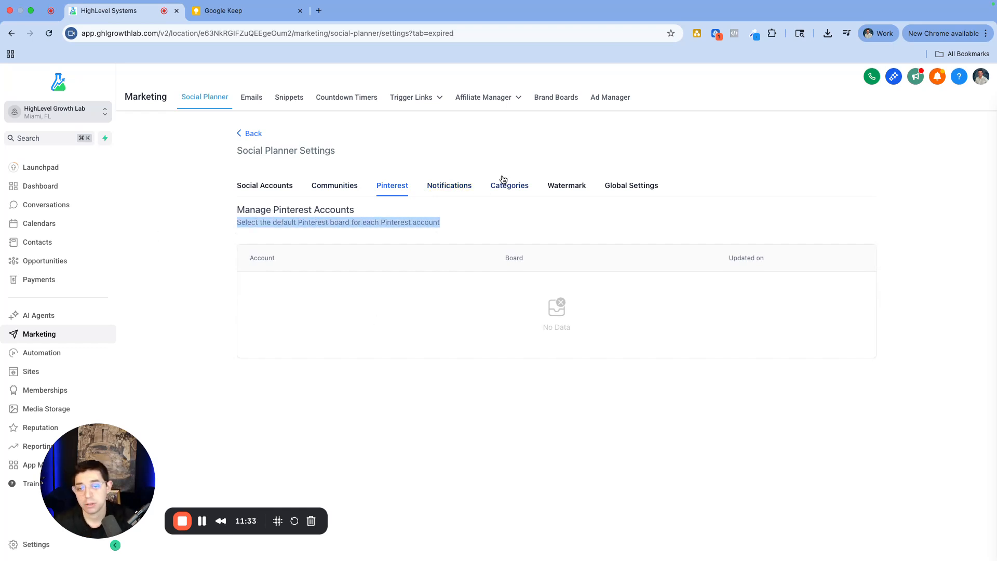
pyautogui.click(435, 185)
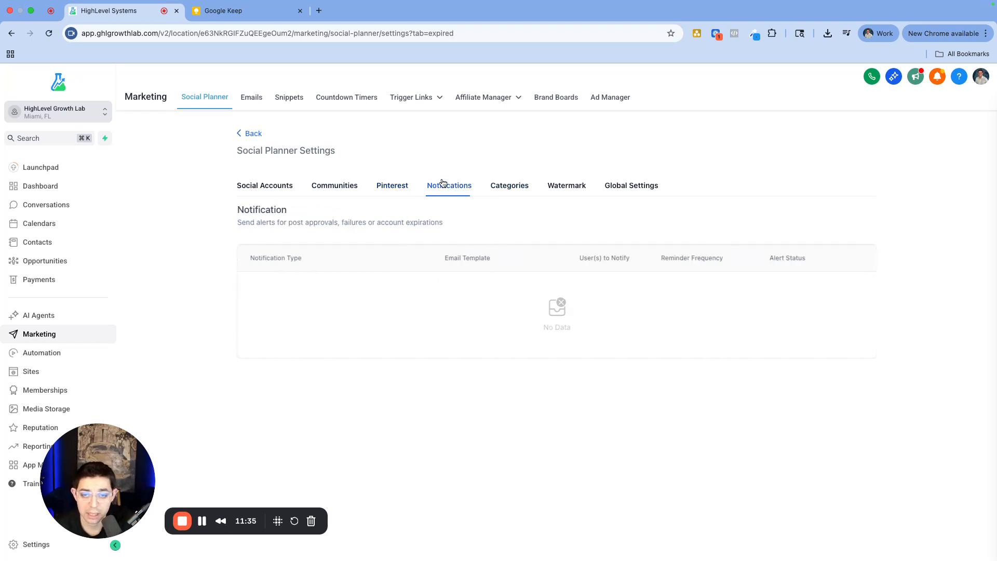
pyautogui.scroll(-1, 794, 192)
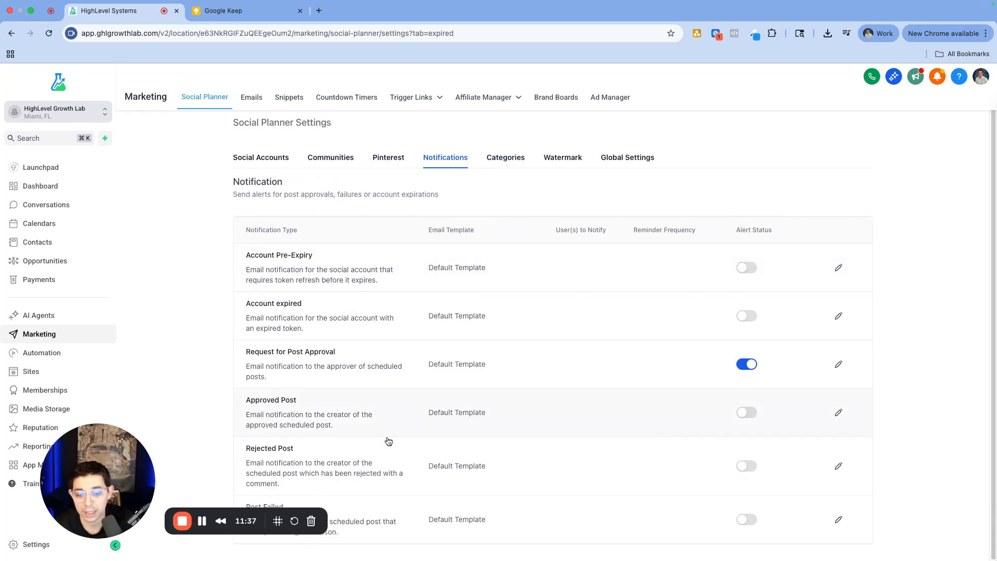
pyautogui.moveTo(320, 515); pyautogui.dragTo(206, 540)
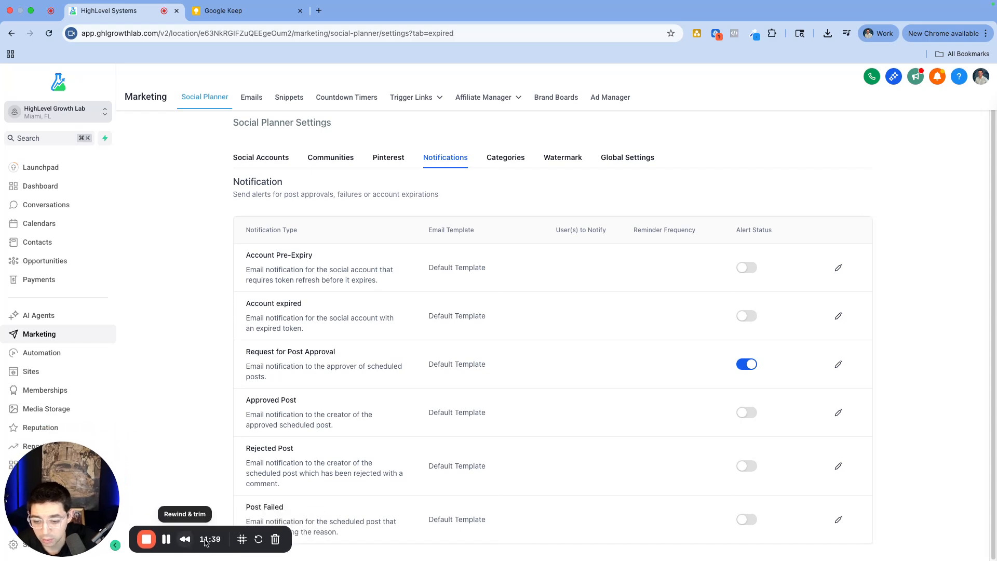
# Check the email template setting for post approval request notifications and the list of post categories.
pyautogui.moveTo(232, 352); pyautogui.dragTo(357, 358)
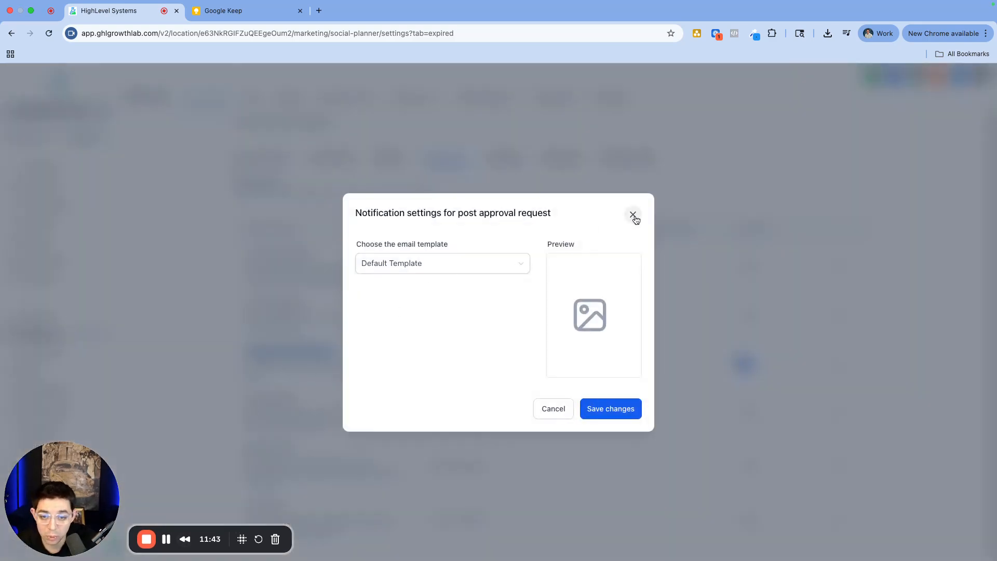
pyautogui.click(634, 215)
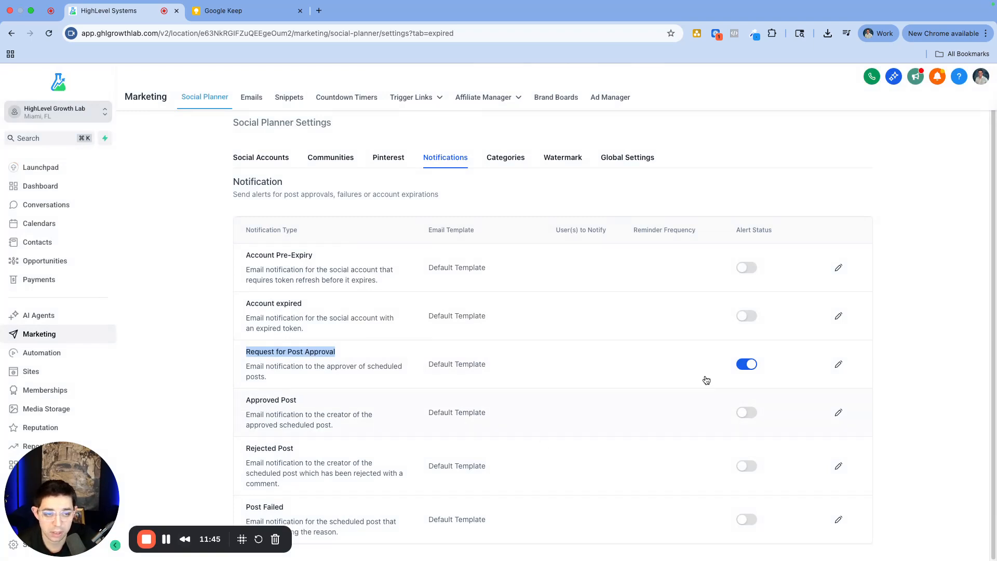
pyautogui.click(499, 161)
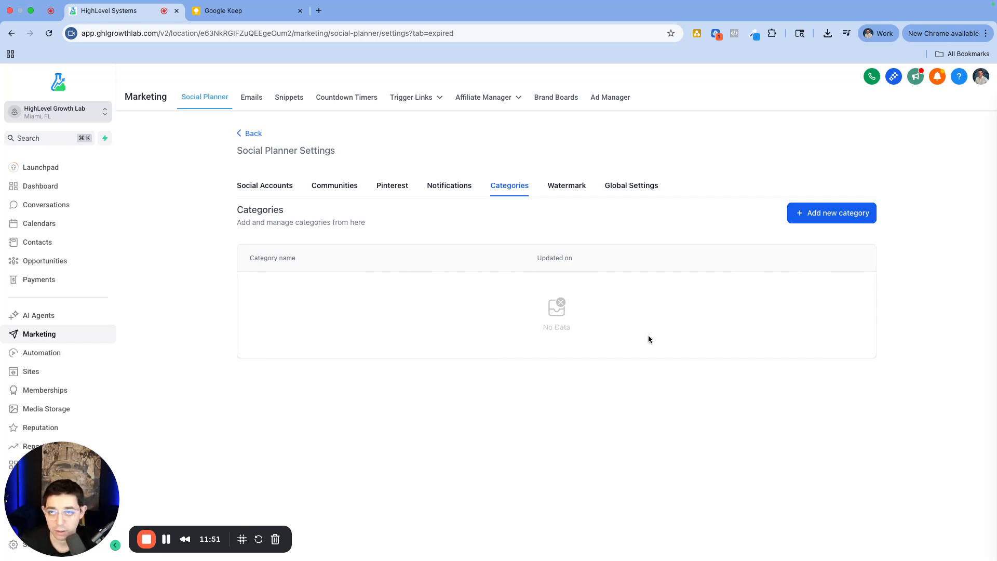
# Review the Watermark and Media Optimization settings, and return to the main Social Planner page.
pyautogui.click(571, 189)
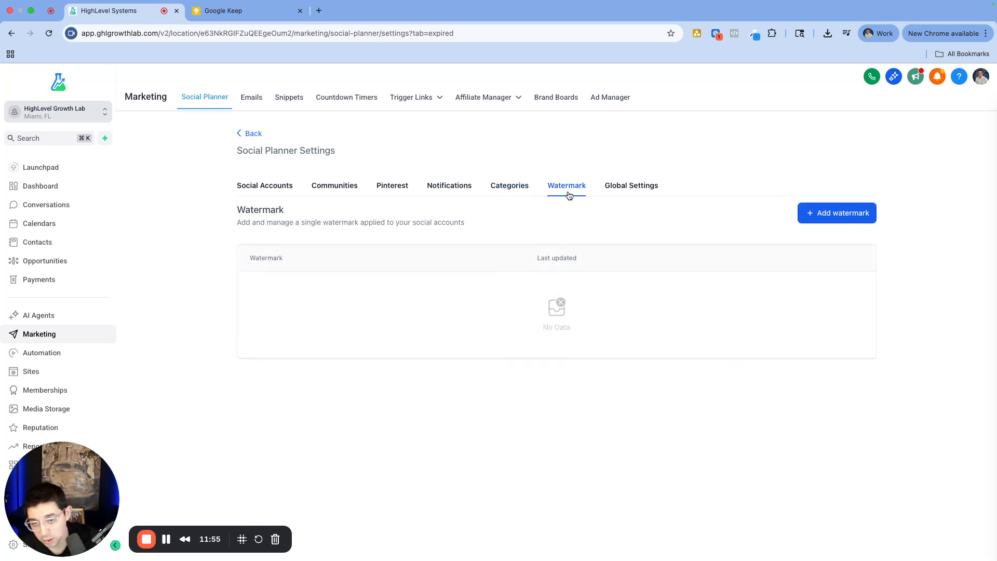
pyautogui.moveTo(319, 224); pyautogui.dragTo(492, 226)
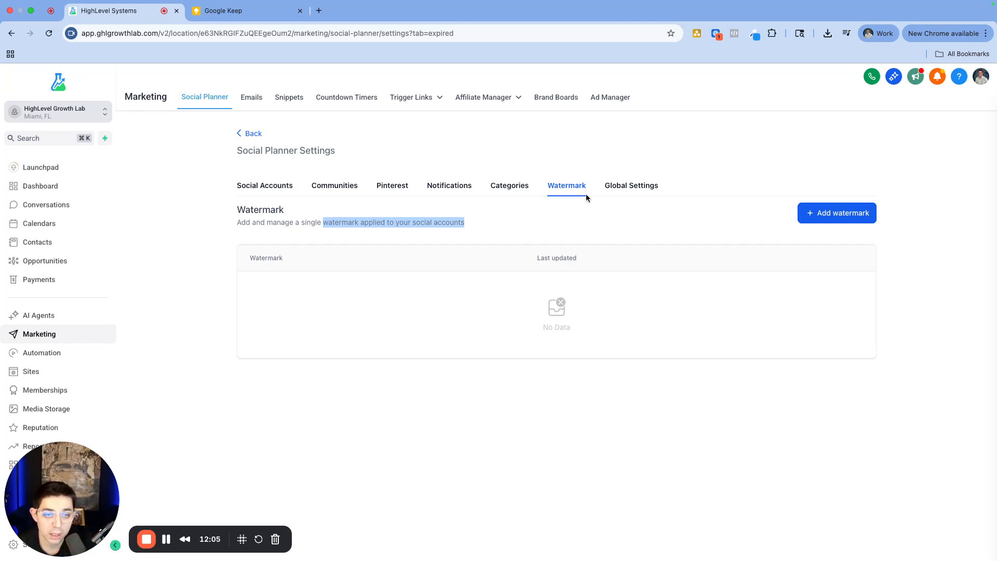
pyautogui.click(621, 187)
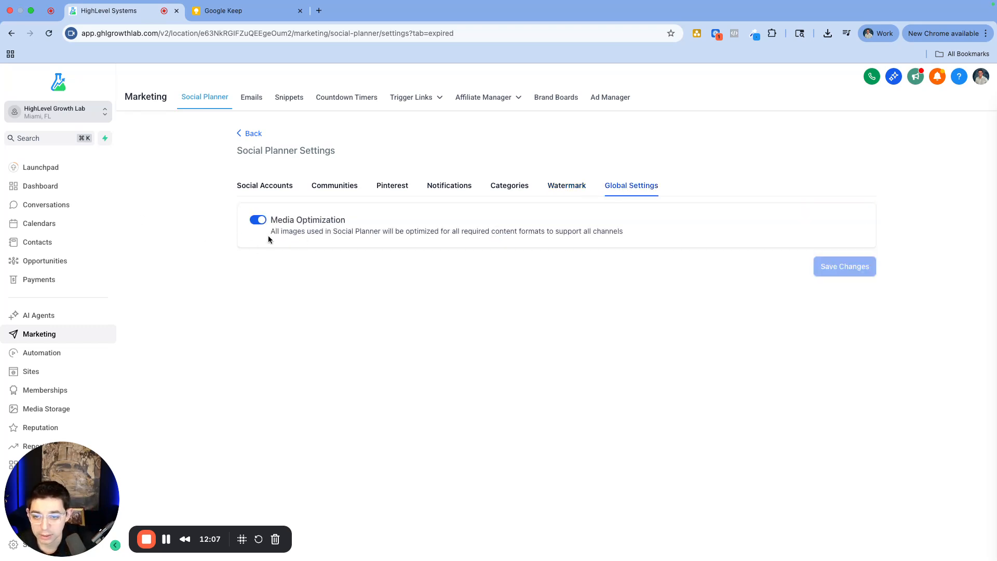
pyautogui.moveTo(289, 232); pyautogui.dragTo(634, 223)
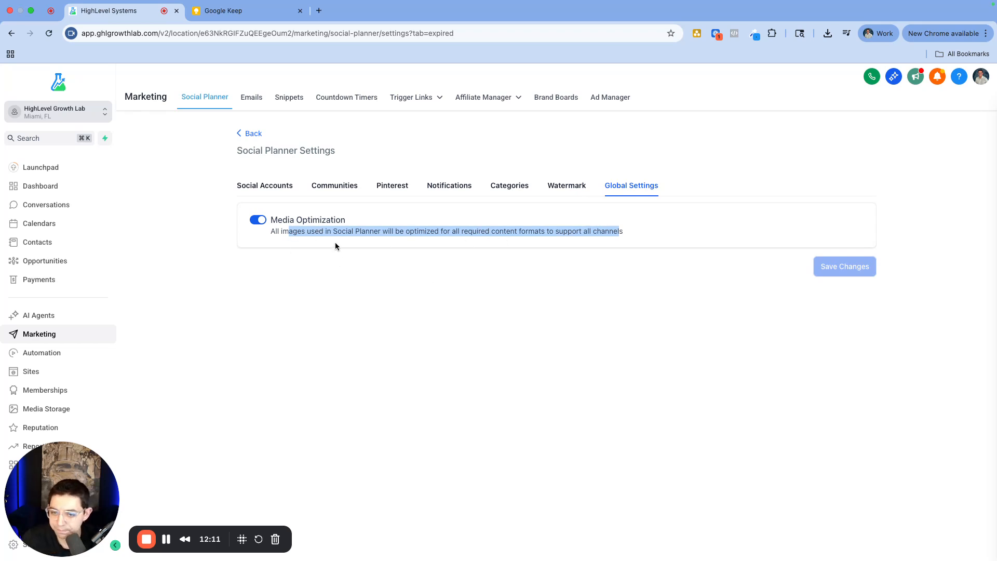
pyautogui.click(264, 186)
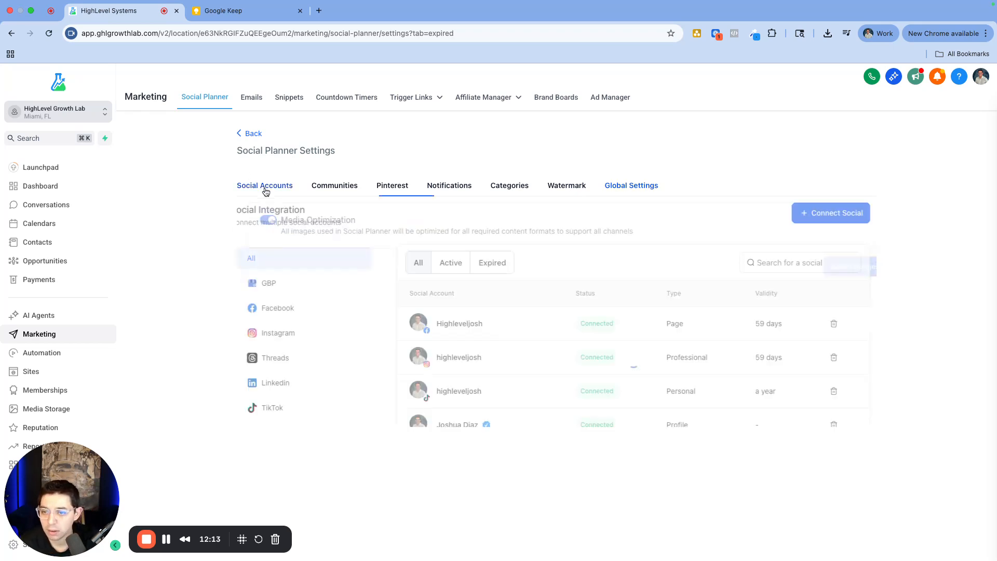
pyautogui.click(252, 135)
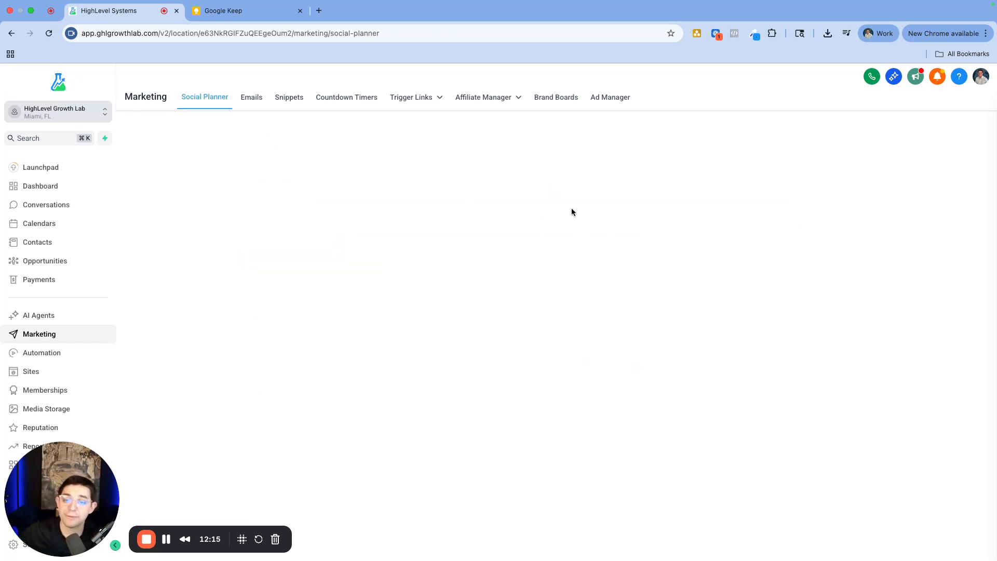